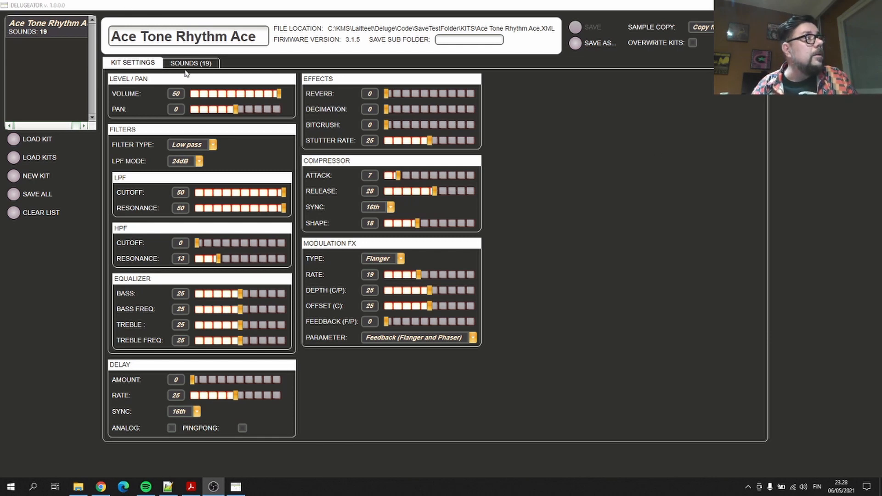
# - Show the sounds of the Ace Tone Rhythm Ace kit and view the settings of hiha and to2
pyautogui.click(185, 64)
pyautogui.click(171, 102)
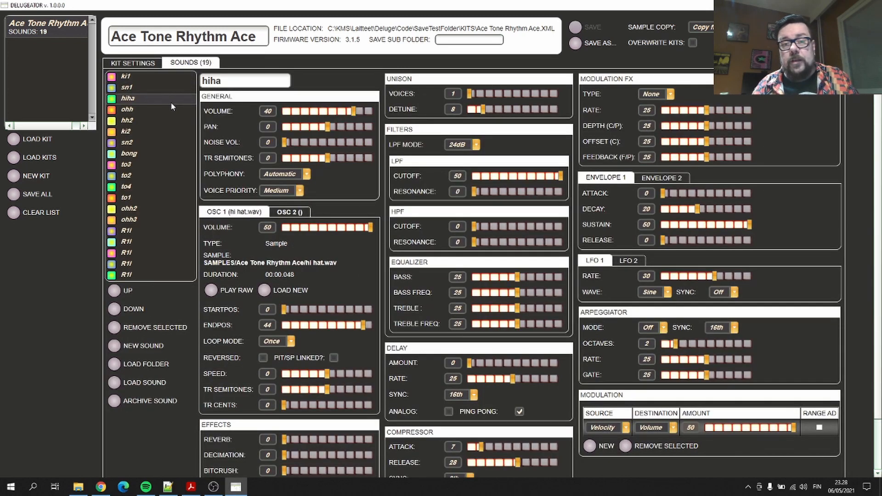
pyautogui.click(167, 141)
pyautogui.click(162, 180)
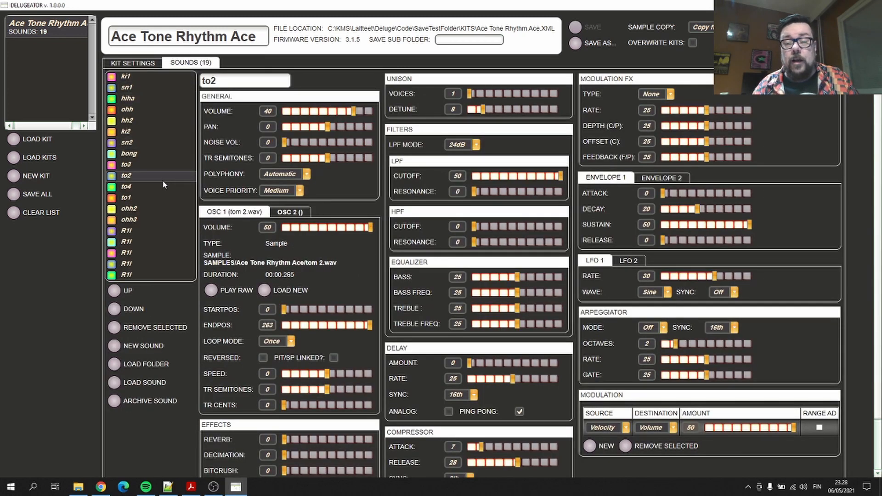
# - Try raising the noise volume of the to1 sound to 8, and lower it again
pyautogui.click(160, 198)
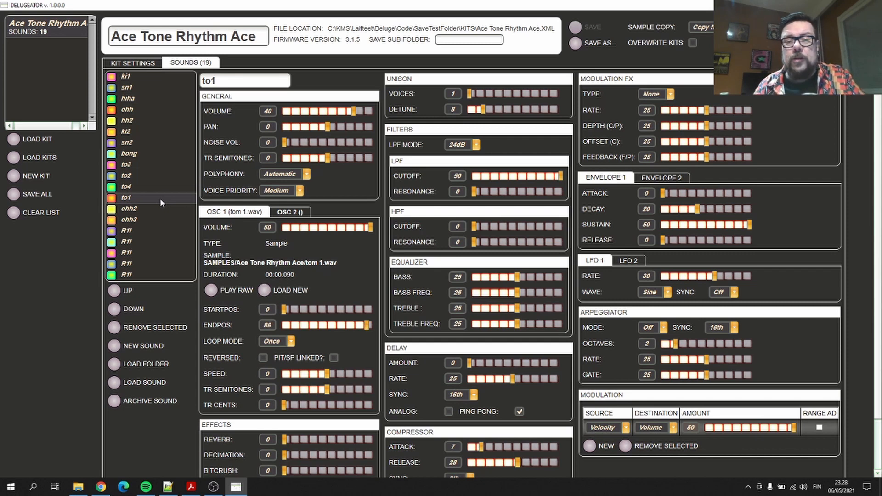
pyautogui.click(301, 143)
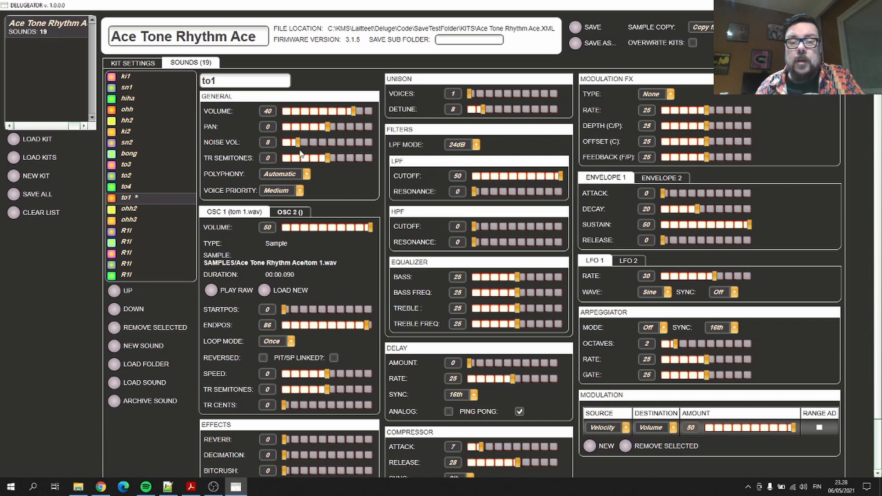
pyautogui.moveTo(300, 151); pyautogui.dragTo(276, 151)
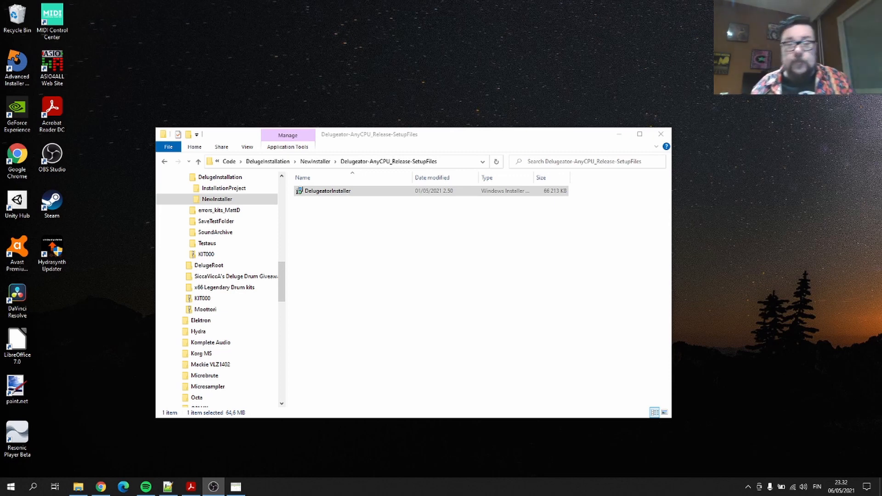
# - Run the DelugeatorInstaller package from the Delugeator-AnyCPU_Release-SetupFiles folder
pyautogui.doubleClick(334, 191)
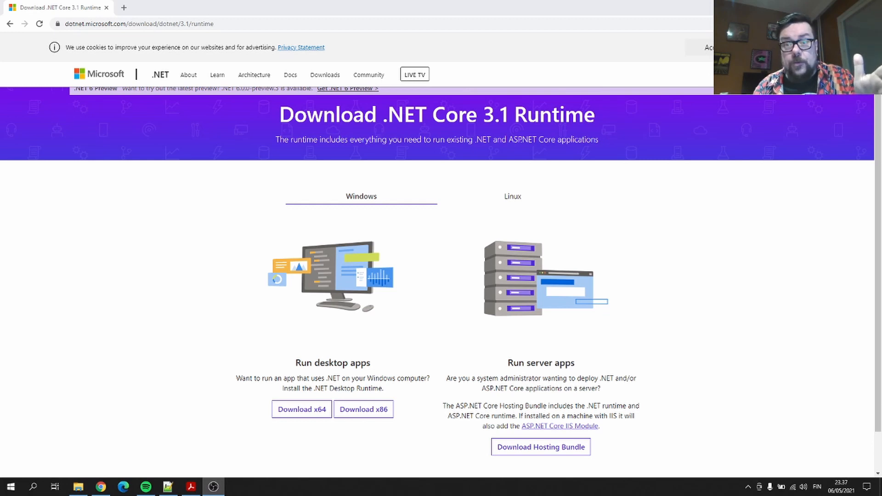
# - Launch Delugeator from the Delugeator folder among the installed programs
pyautogui.click(11, 486)
pyautogui.scroll(-2, 127, 391)
pyautogui.scroll(-2, 127, 395)
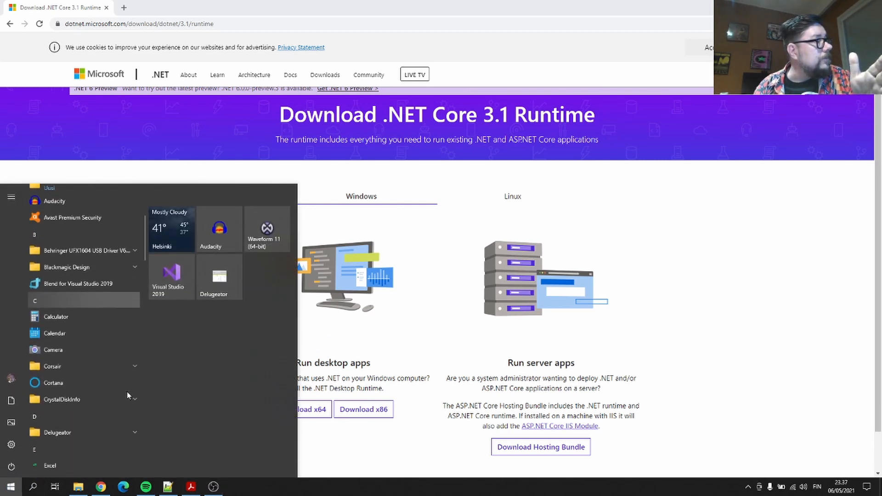
pyautogui.scroll(-1, 133, 432)
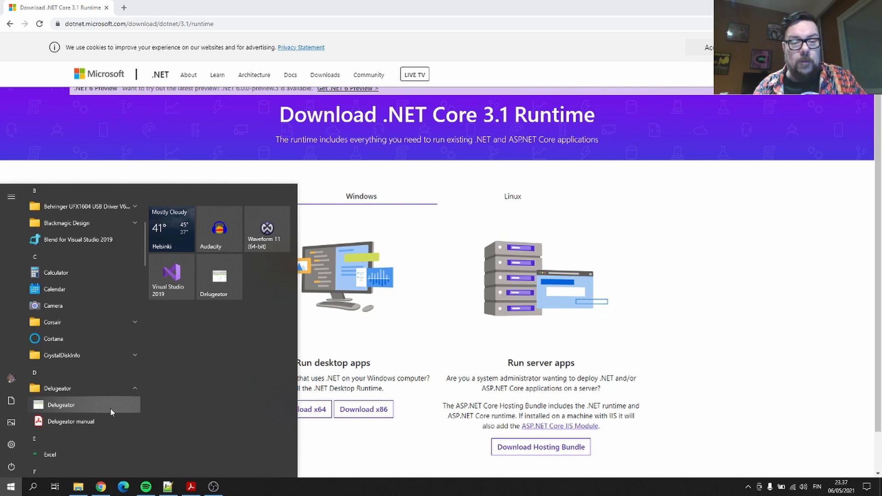
pyautogui.click(111, 409)
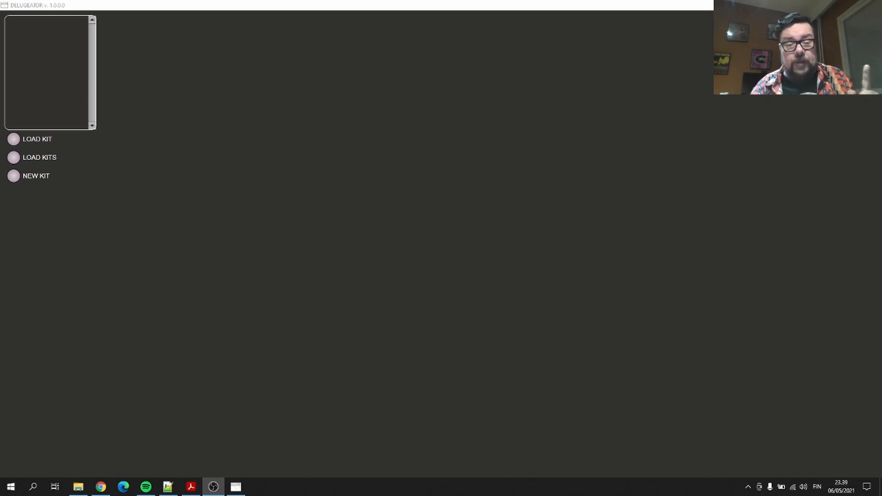
# - Switch to File Explorer, look over the DelugeRoot folder and open its KITS subfolder
pyautogui.click(78, 486)
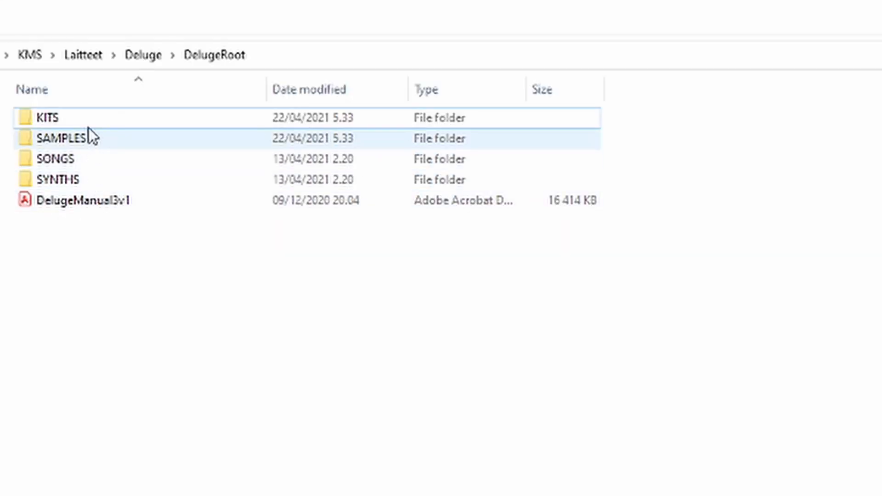
pyautogui.moveTo(94, 134)
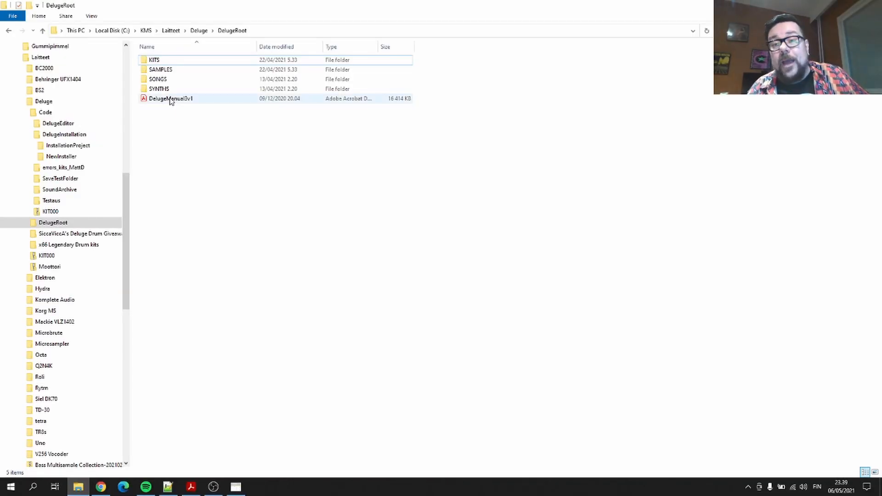
pyautogui.moveTo(169, 100)
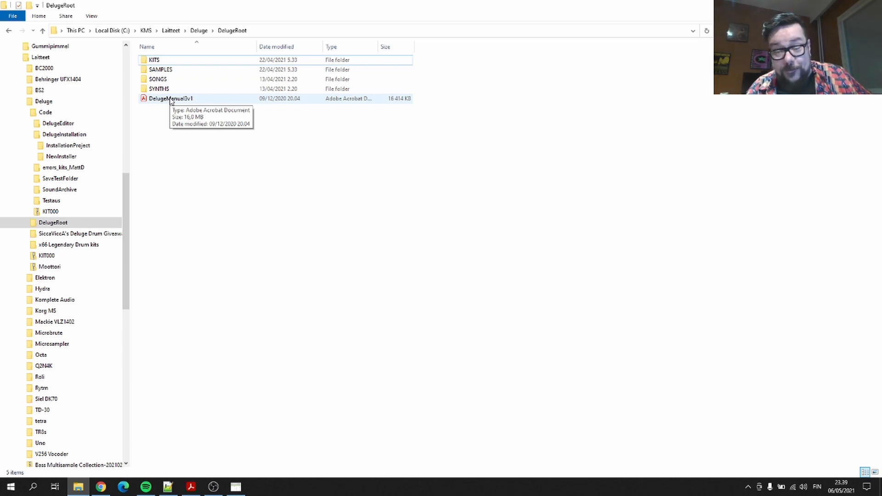
pyautogui.moveTo(188, 89)
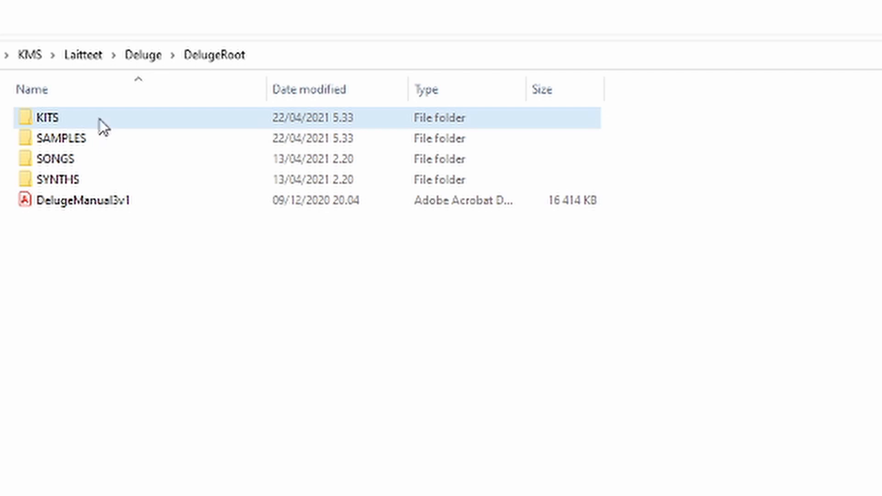
pyautogui.moveTo(101, 134)
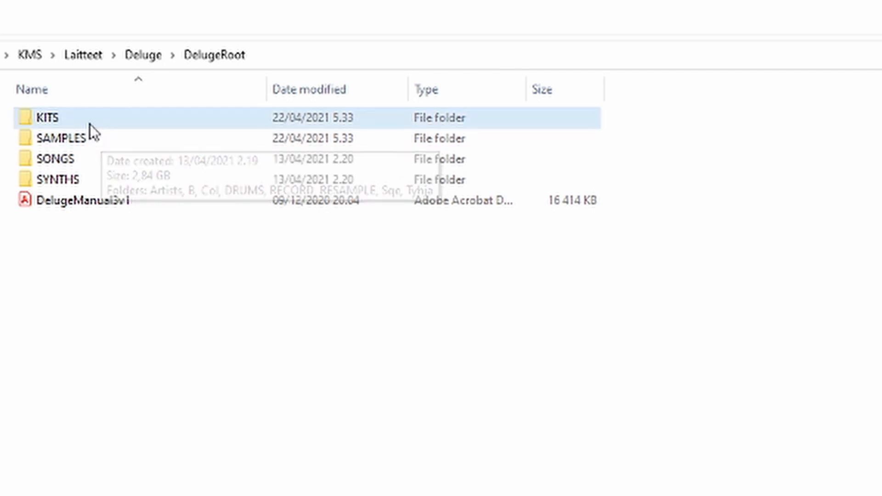
pyautogui.click(89, 123)
pyautogui.doubleClick(89, 124)
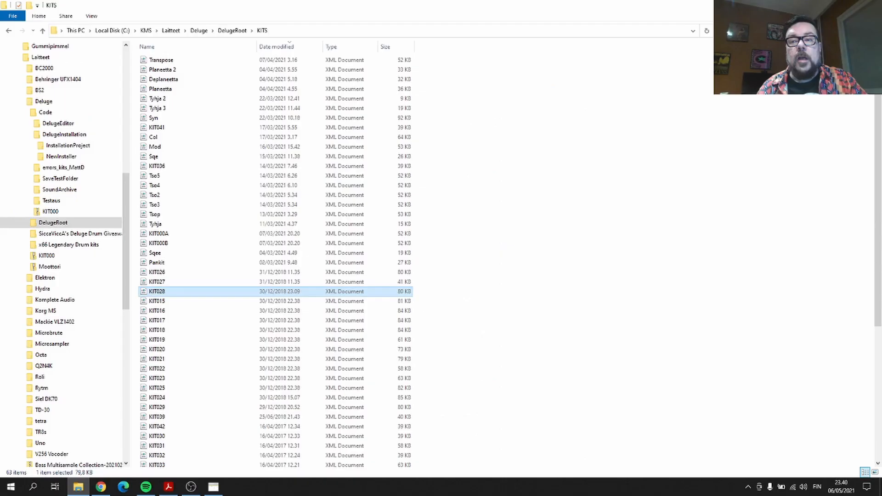
# - Open the KIT028 file in Notepad++ and look through its XML parameters and sound definitions
pyautogui.rightClick(158, 294)
pyautogui.click(197, 330)
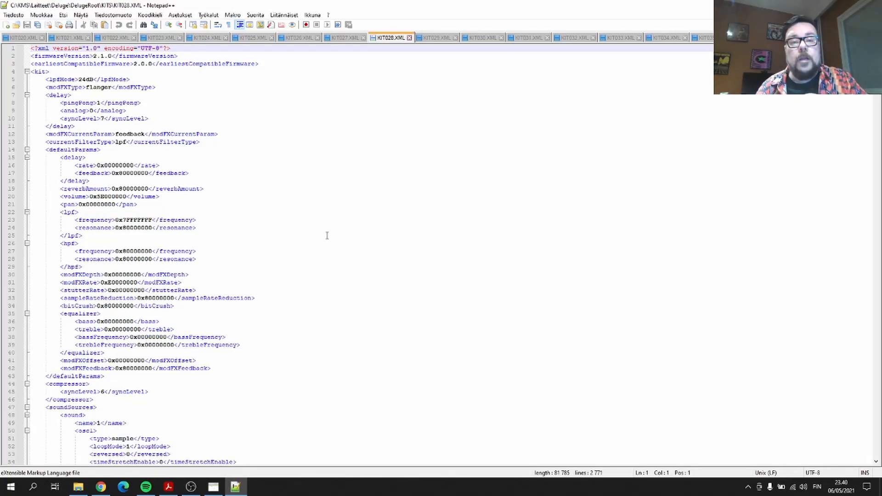
pyautogui.scroll(-5, 327, 235)
pyautogui.scroll(-20, 327, 235)
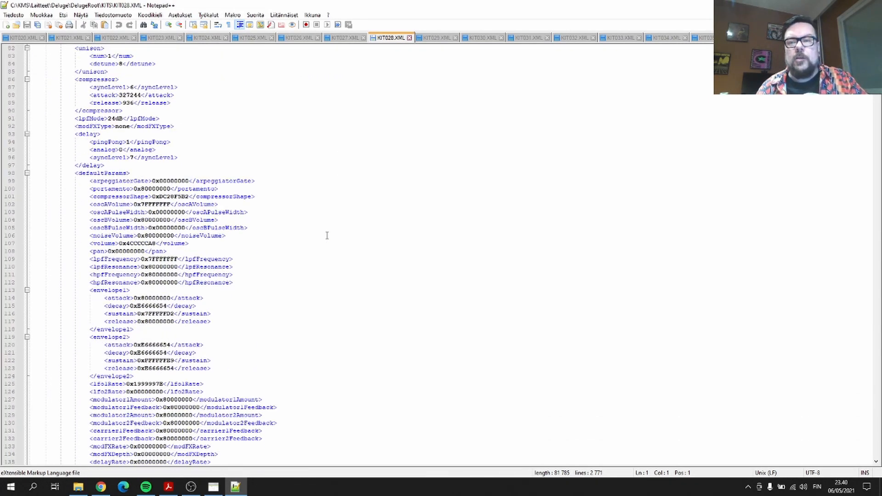
pyautogui.scroll(-20, 327, 235)
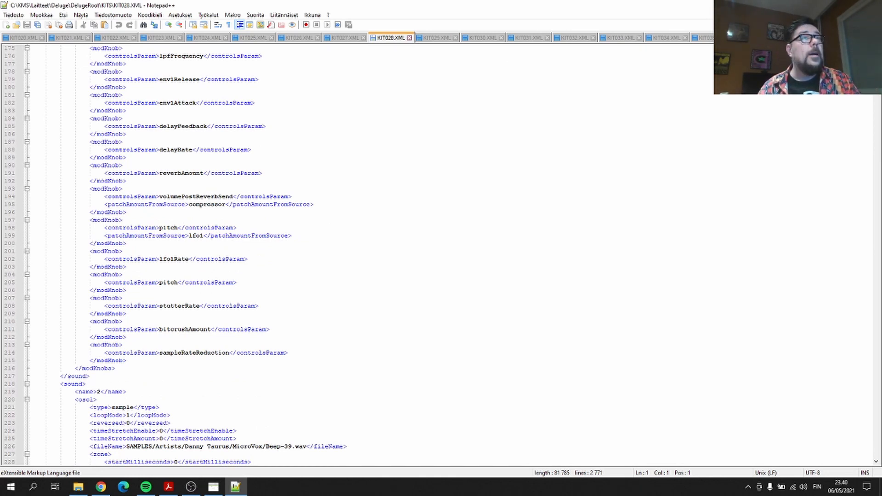
# - Return to File Explorer, look through the kit files and open the SAMPLES folder in DelugeRoot
pyautogui.hotkey('alt', 'Tab')
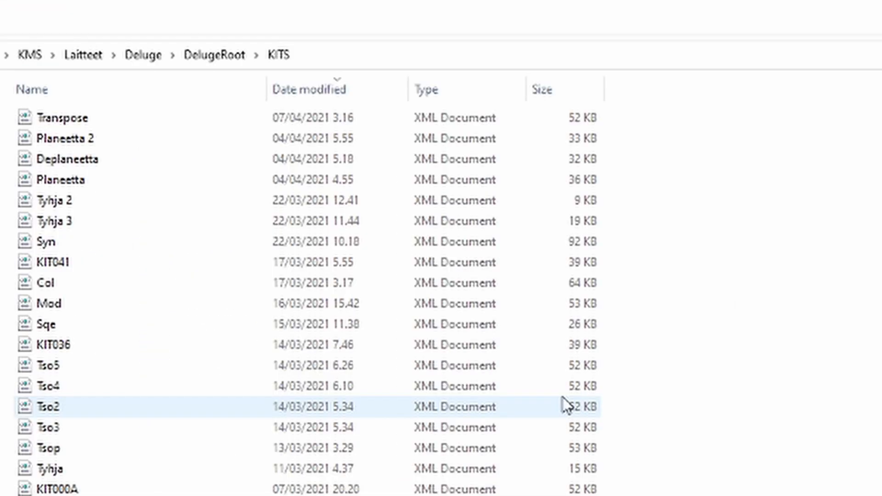
pyautogui.scroll(-7, 566, 405)
pyautogui.scroll(7, 566, 405)
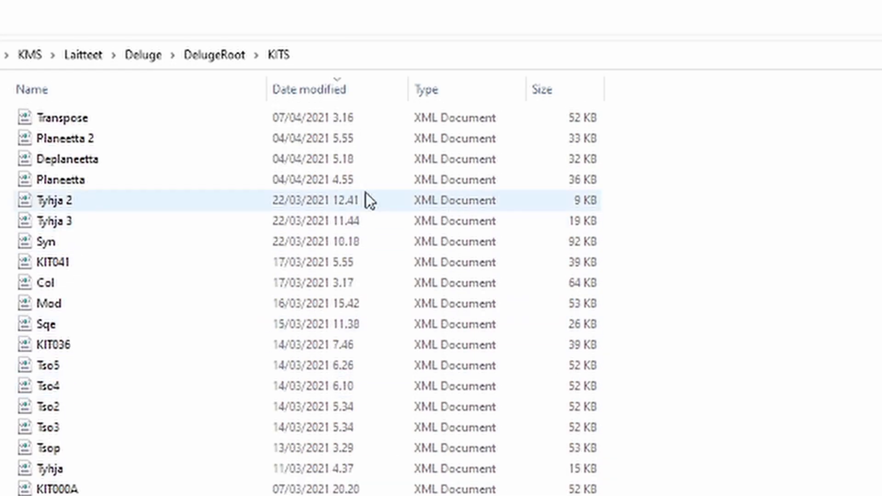
pyautogui.click(208, 55)
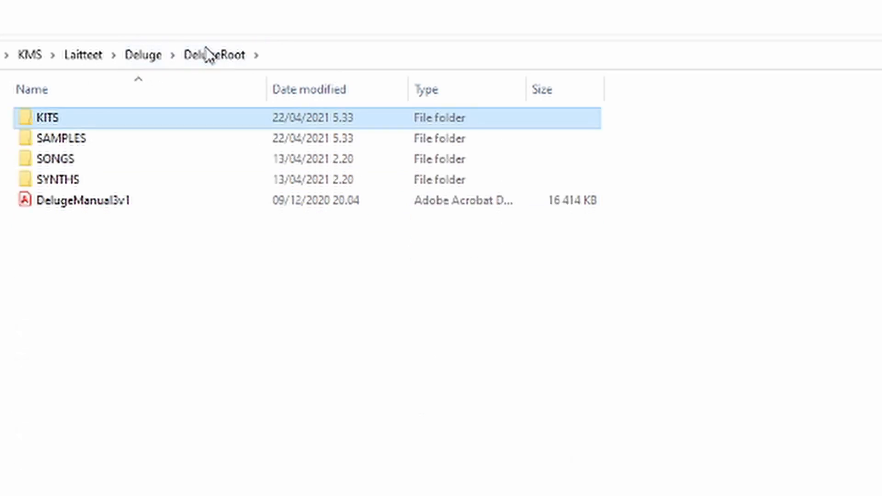
pyautogui.doubleClick(79, 140)
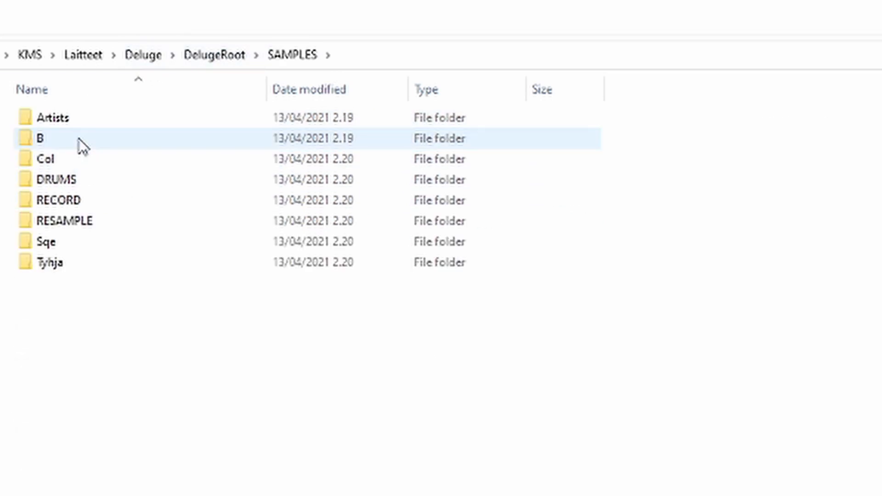
pyautogui.moveTo(141, 174)
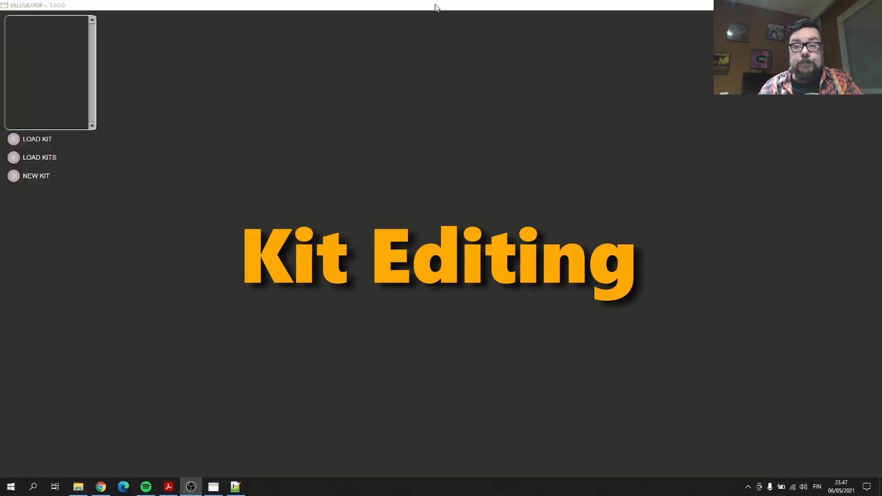
# - Load the Ace Tone Rhythm Ace kit from the SaveTestFolder KITS folder into Delugeator
pyautogui.click(13, 144)
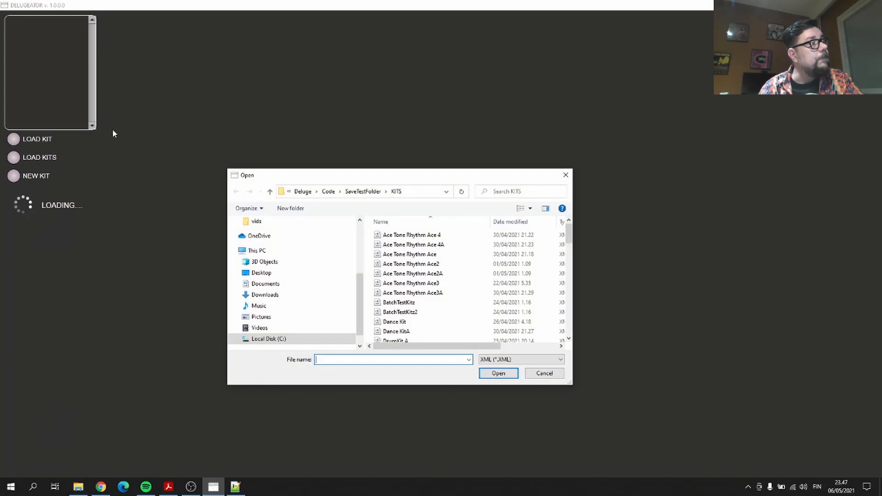
pyautogui.doubleClick(412, 254)
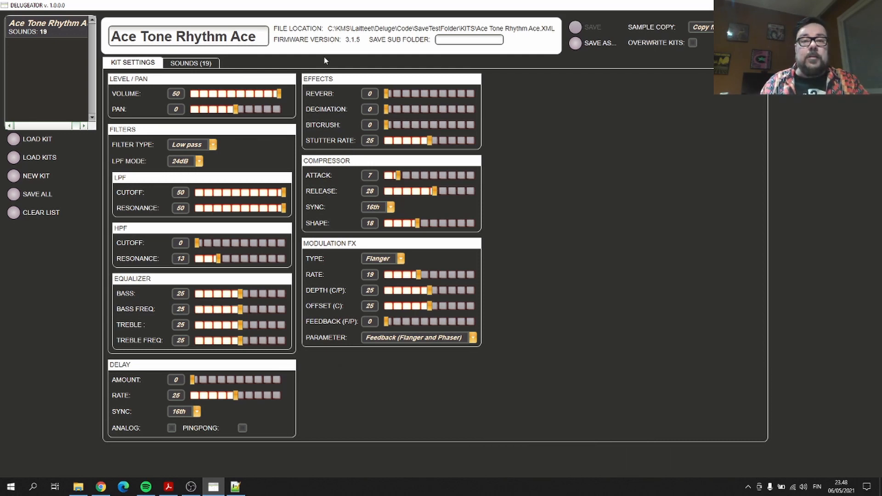
# - Set the pan of the ki2 sound to -4 and check the kit's full name in the kit list
pyautogui.click(216, 64)
pyautogui.click(158, 109)
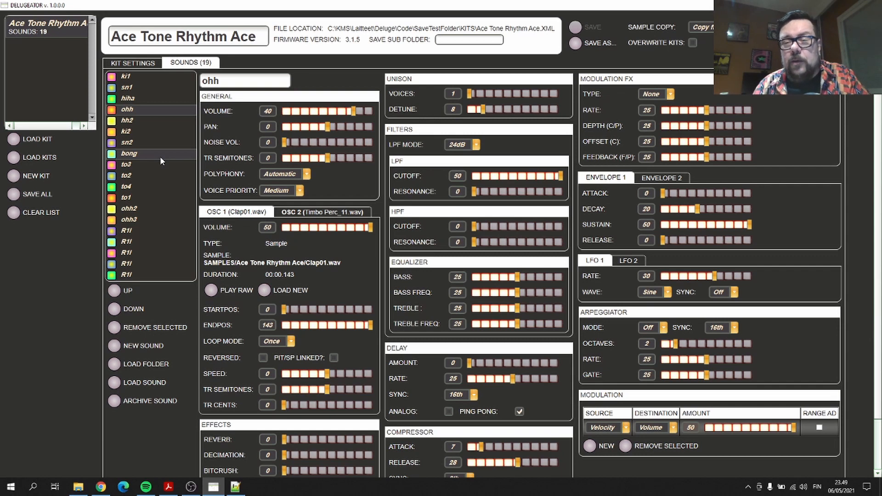
pyautogui.press('Down')
pyautogui.press('Down')
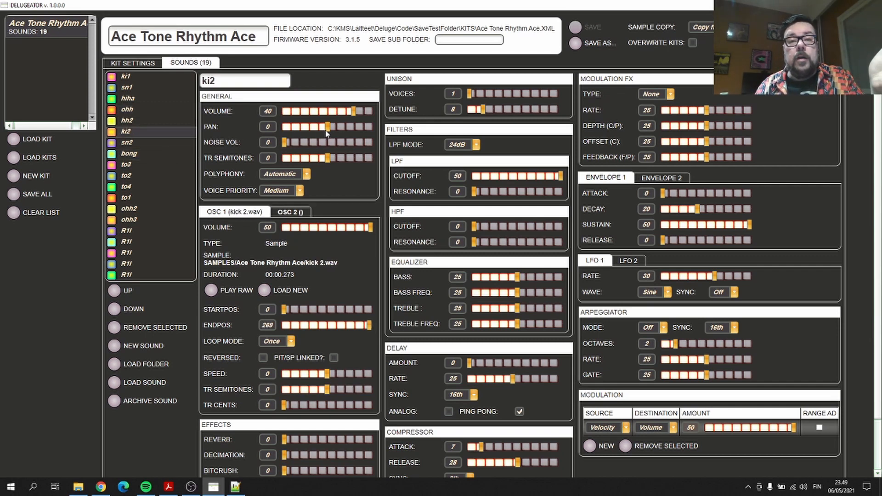
pyautogui.moveTo(327, 129)
pyautogui.mouseDown()
pyautogui.moveTo(337, 131)
pyautogui.moveTo(317, 134)
pyautogui.moveTo(349, 136)
pyautogui.moveTo(318, 137)
pyautogui.moveTo(356, 134)
pyautogui.moveTo(322, 133)
pyautogui.mouseUp()
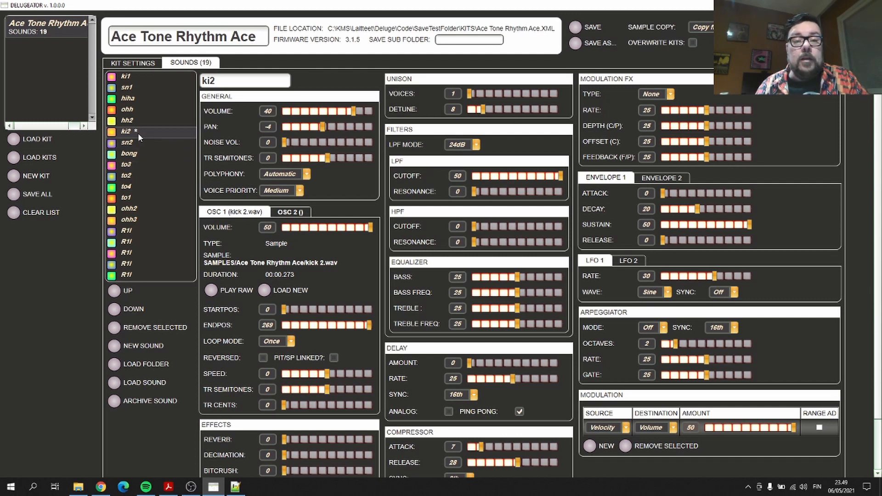
pyautogui.moveTo(18, 125); pyautogui.dragTo(81, 123)
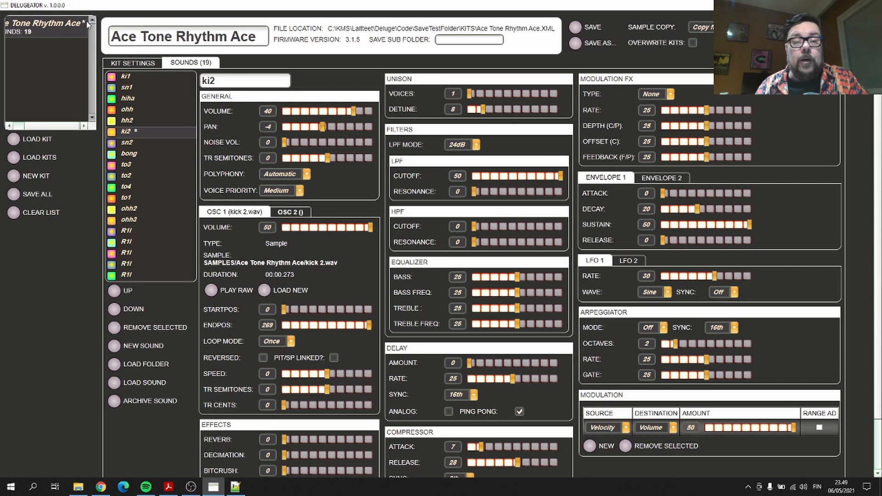
pyautogui.moveTo(68, 126); pyautogui.dragTo(45, 125)
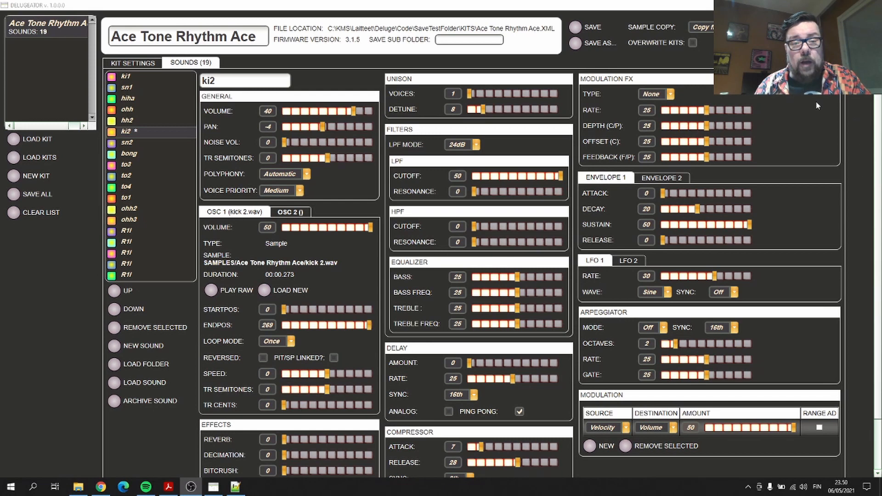
# - Load all kits from the SaveTestFolder KITS folder and look through the kit list
pyautogui.click(15, 158)
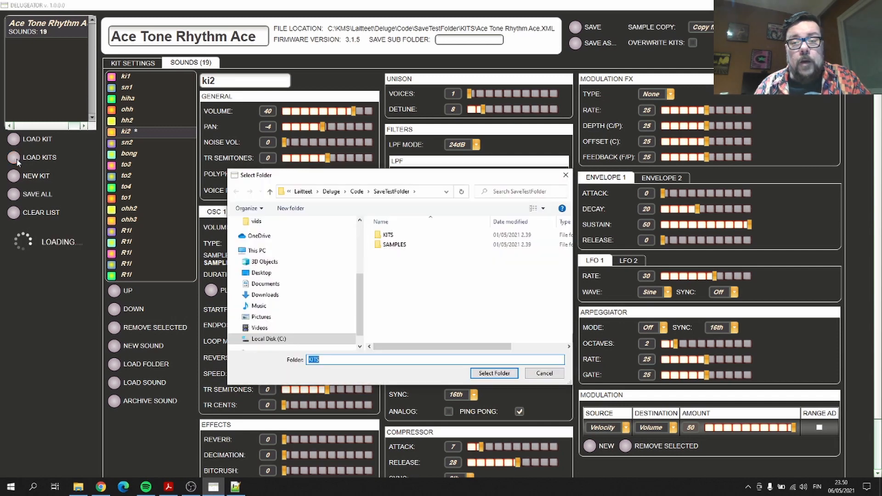
pyautogui.click(394, 239)
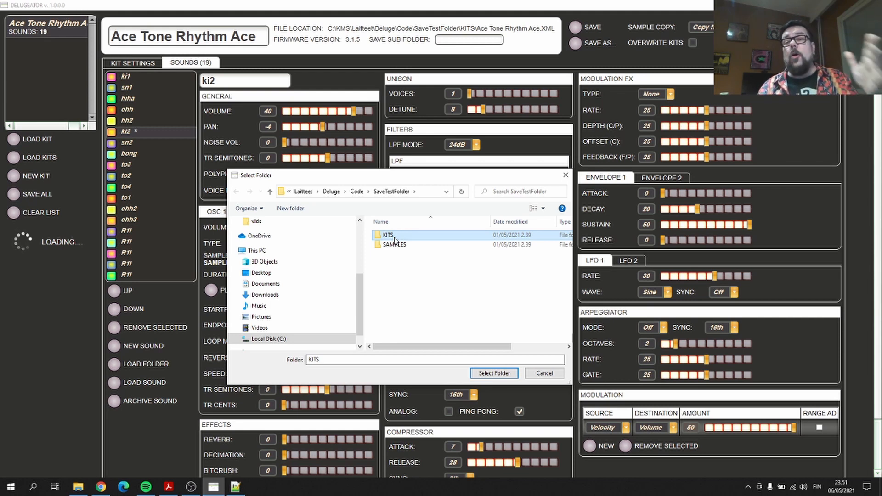
pyautogui.click(488, 375)
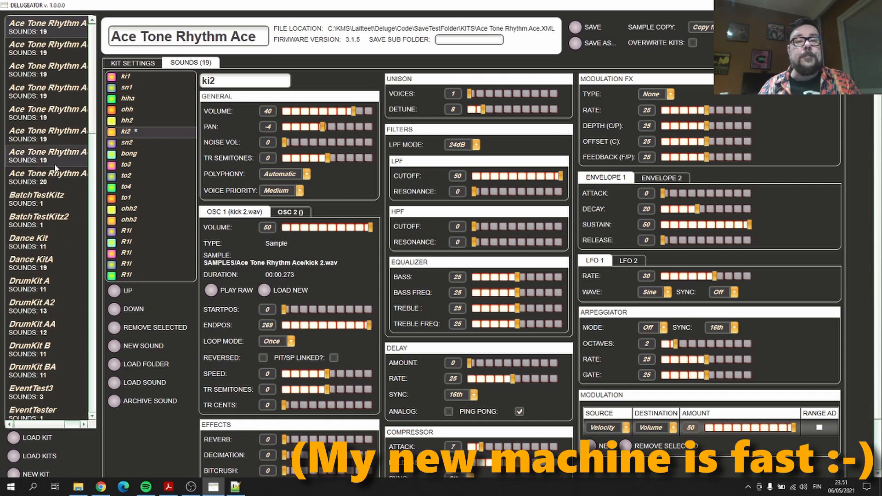
pyautogui.scroll(-3, 56, 169)
pyautogui.scroll(-20, 55, 166)
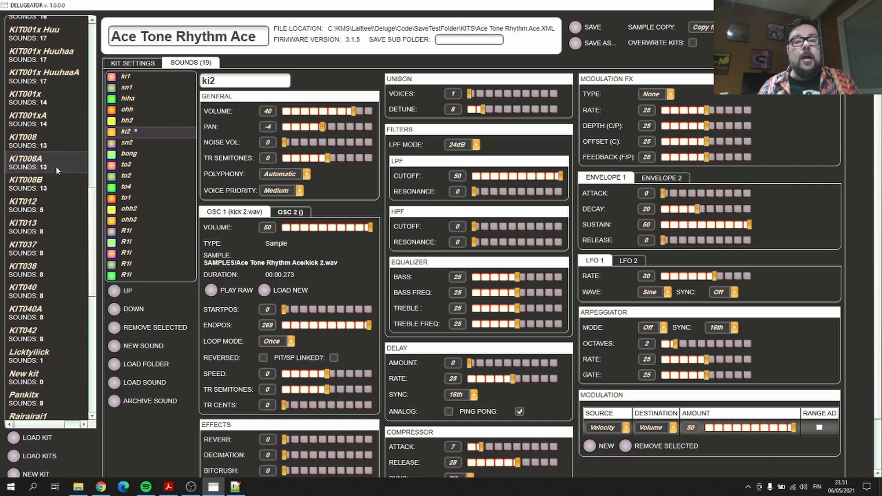
pyautogui.scroll(-15, 59, 171)
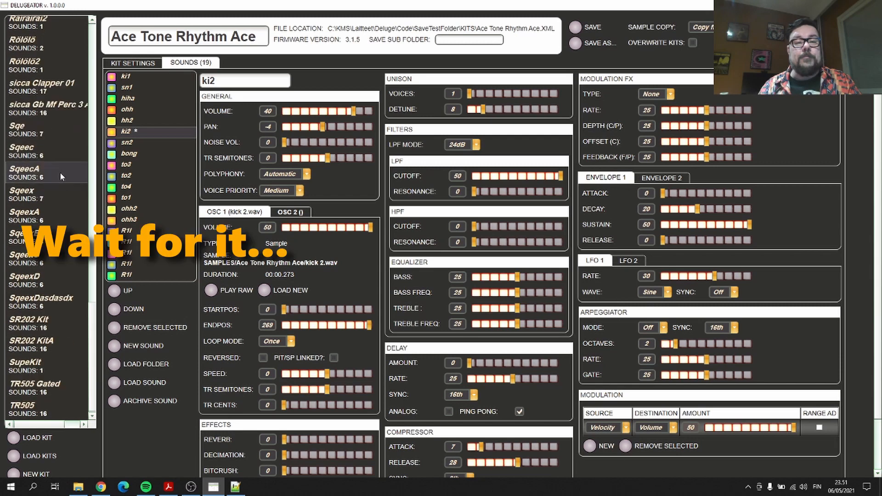
# - Clear all loaded kits from the kit list, discarding the unsaved changes
pyautogui.scroll(15, 60, 173)
pyautogui.scroll(20, 60, 176)
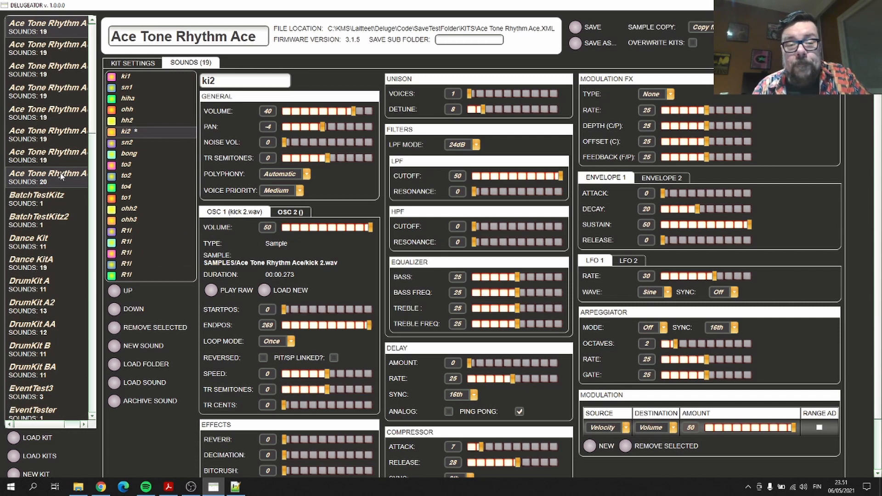
pyautogui.scroll(-2, 71, 387)
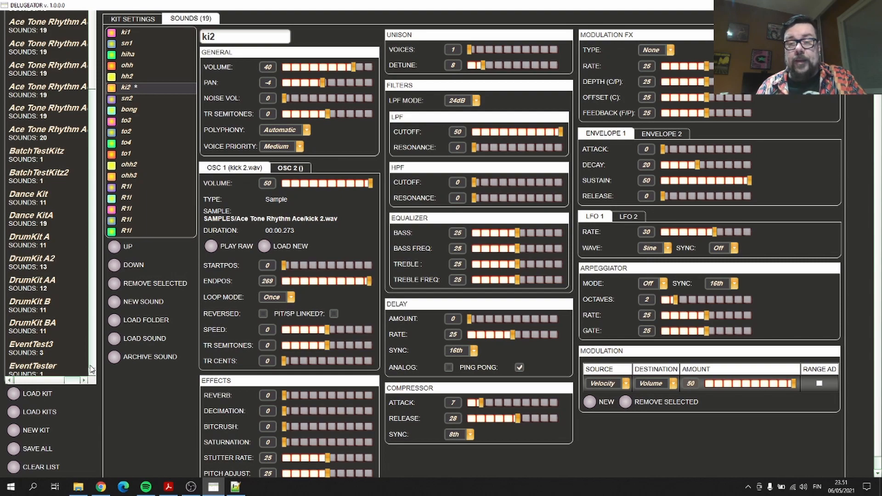
pyautogui.scroll(2, 101, 365)
pyautogui.scroll(-3, 101, 365)
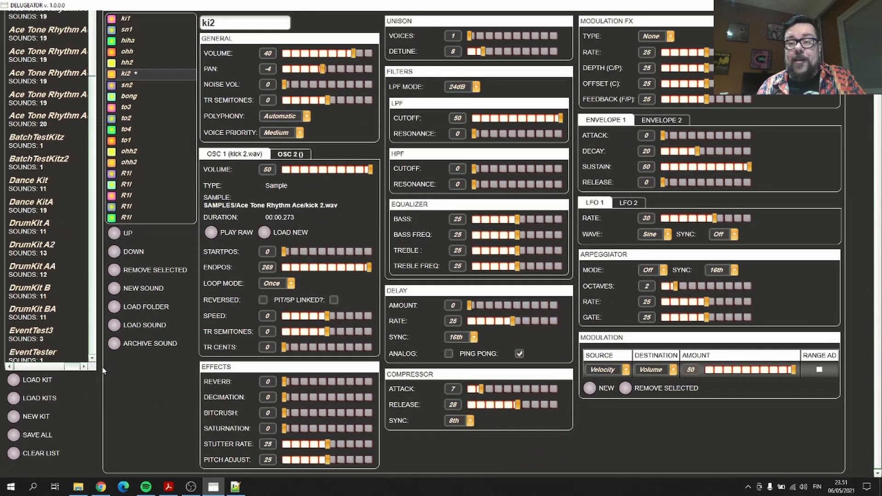
pyautogui.scroll(2, 103, 370)
pyautogui.scroll(-2, 106, 368)
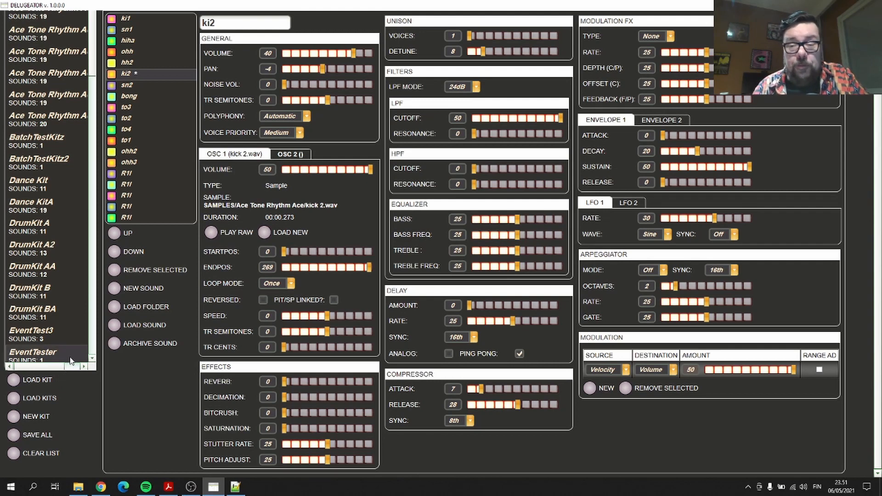
pyautogui.click(158, 311)
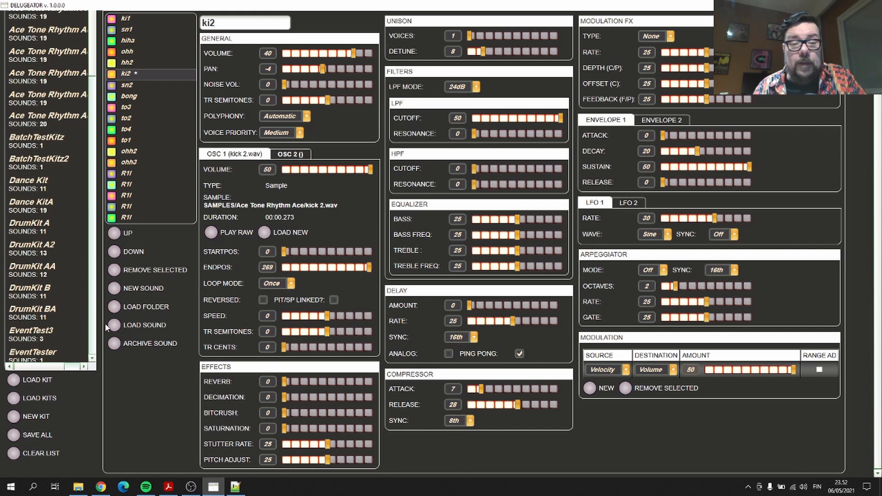
pyautogui.click(15, 455)
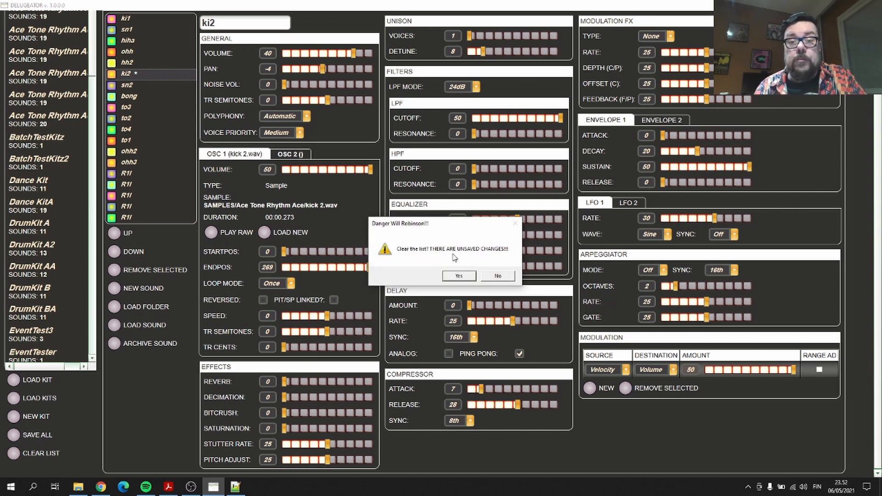
pyautogui.click(459, 275)
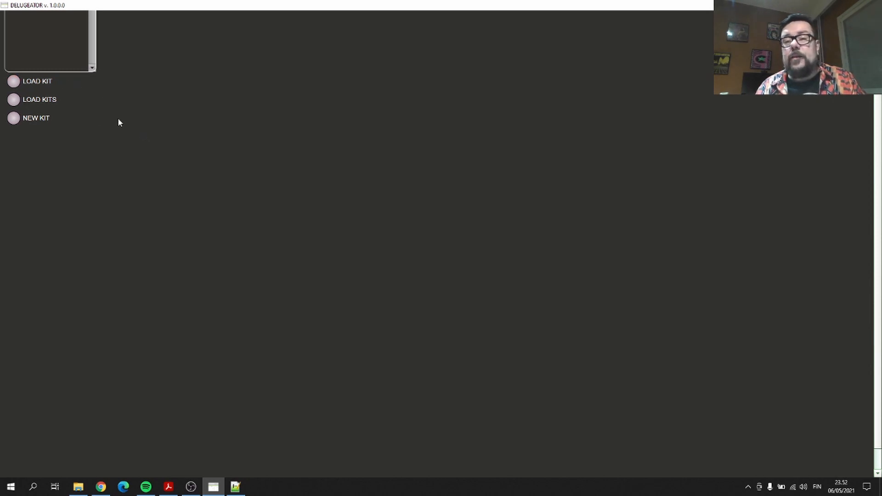
# - Create a new empty kit, view its kit-wide settings and return to its sound list
pyautogui.click(14, 119)
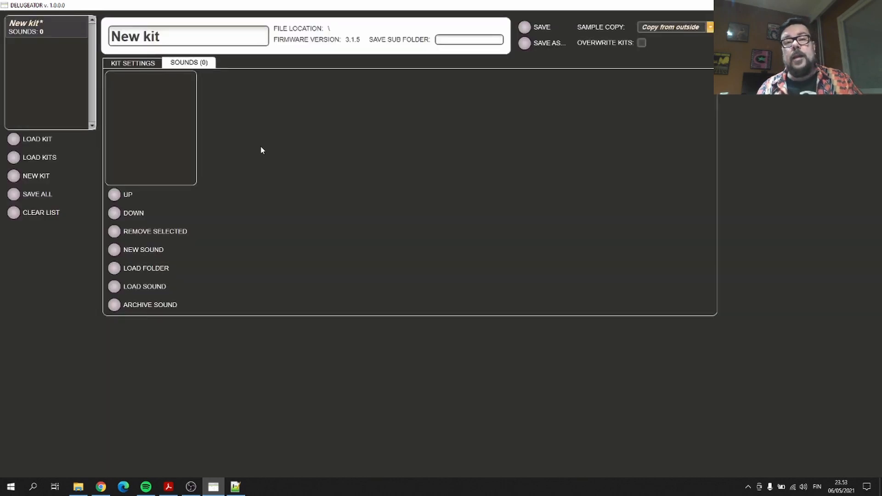
pyautogui.click(143, 64)
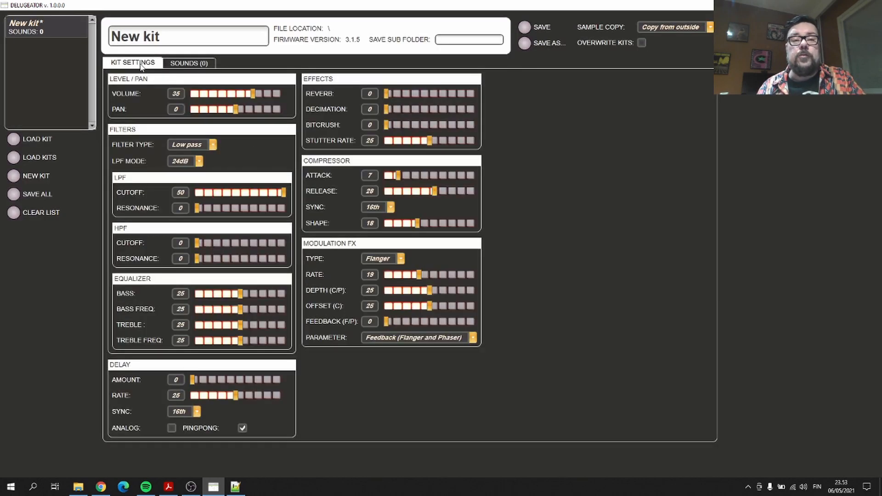
pyautogui.click(177, 65)
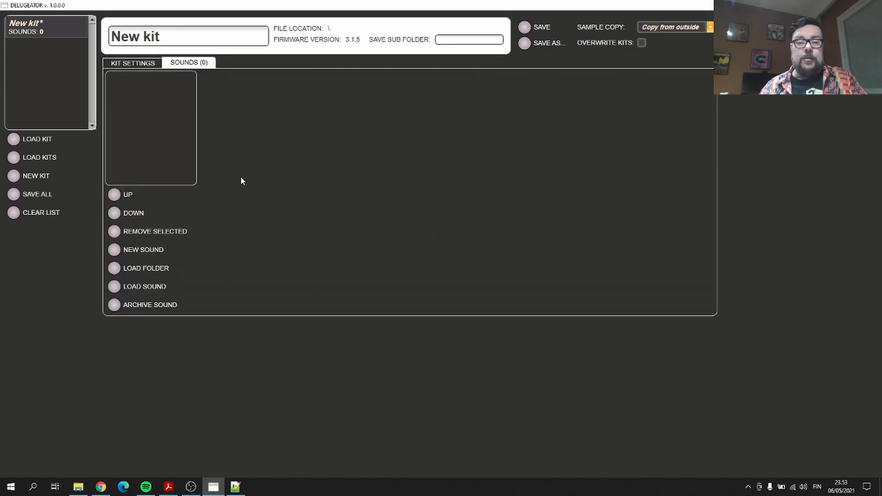
# - Add ES_DHitA-Clap01 from DelugeRoot's SAMPLES/B/Drums/80s Drums/DrumKit A Hits folder as a new sound and play its raw sample
pyautogui.click(114, 251)
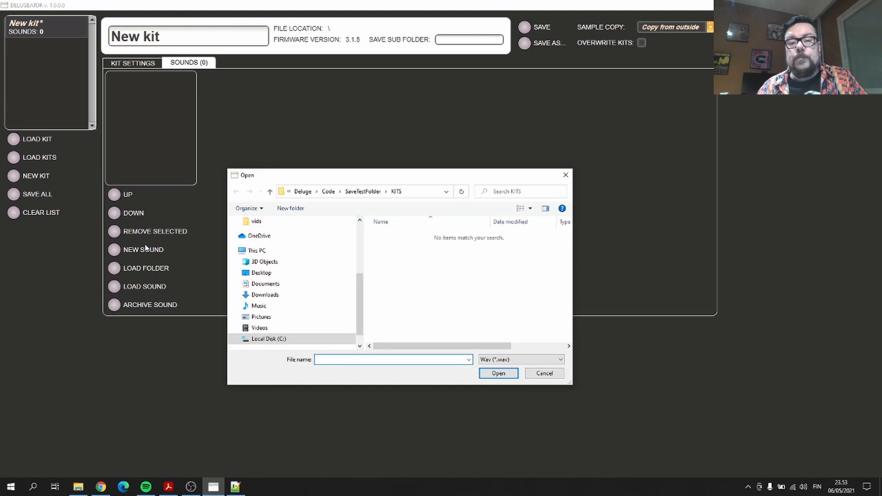
pyautogui.click(308, 192)
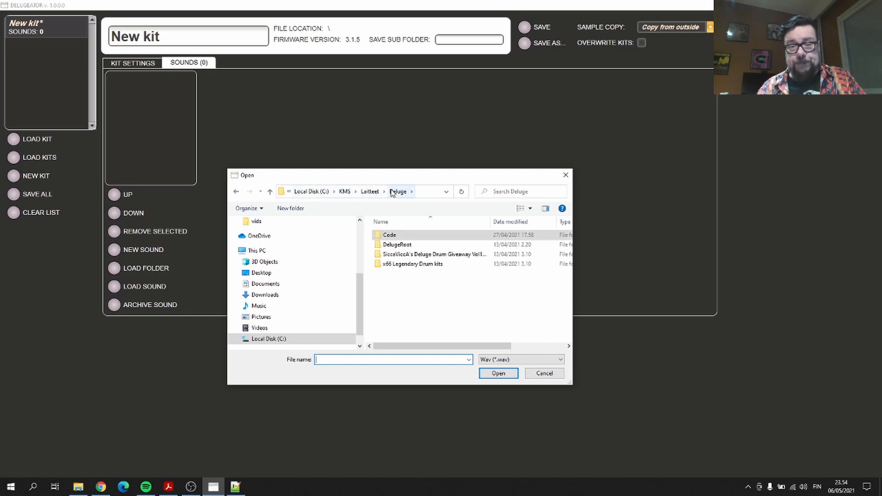
pyautogui.doubleClick(393, 245)
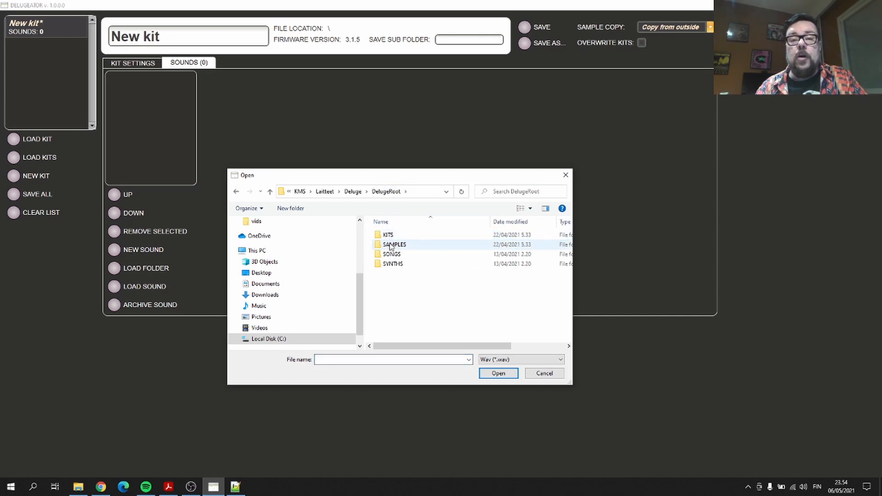
pyautogui.doubleClick(390, 245)
pyautogui.doubleClick(390, 244)
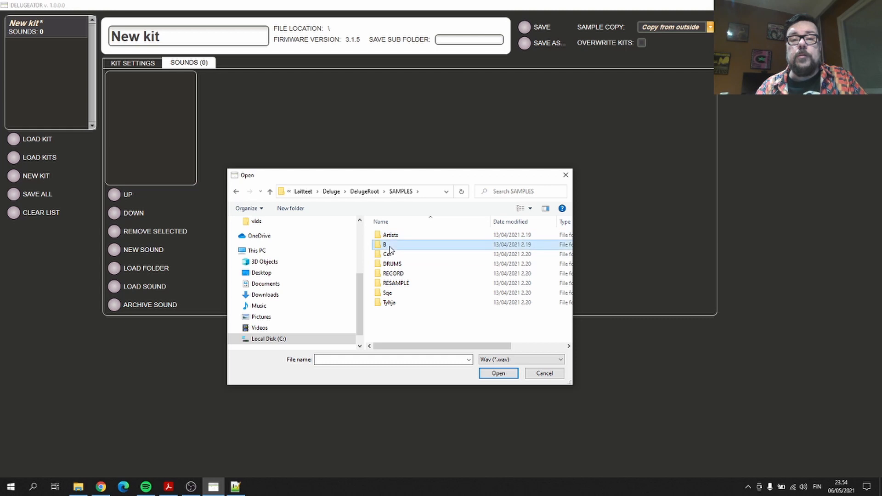
pyautogui.doubleClick(390, 245)
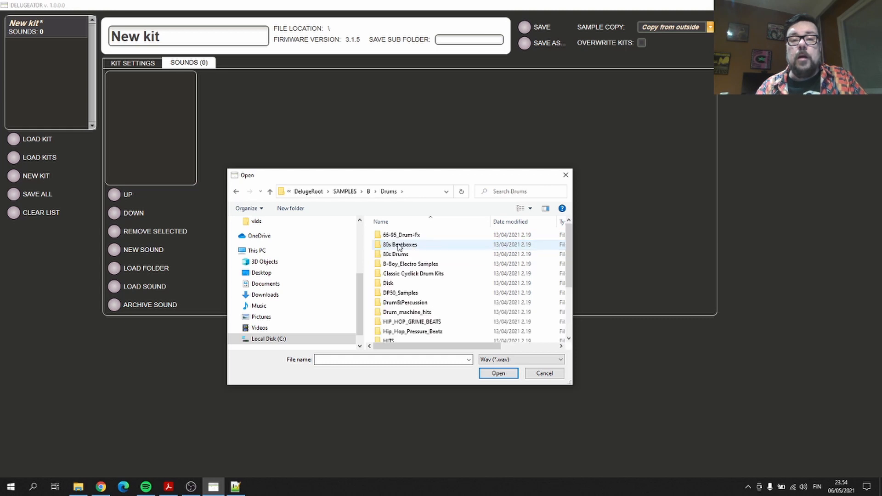
pyautogui.doubleClick(398, 256)
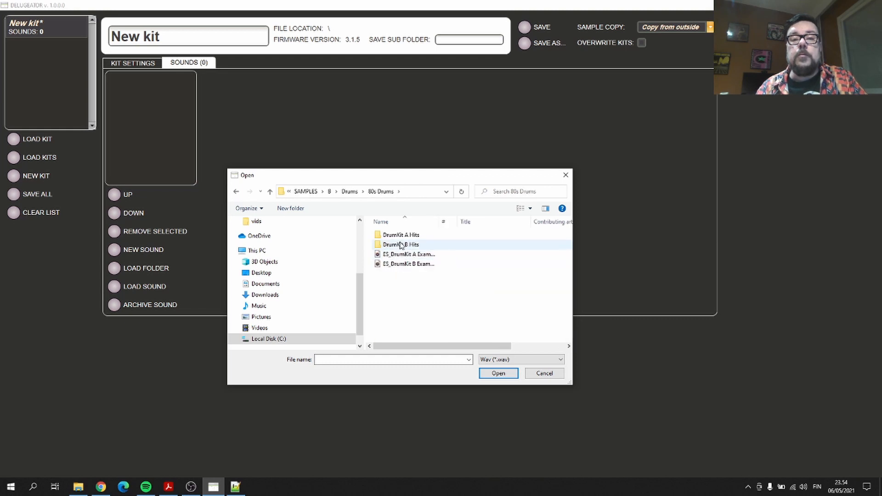
pyautogui.click(402, 237)
pyautogui.doubleClick(402, 237)
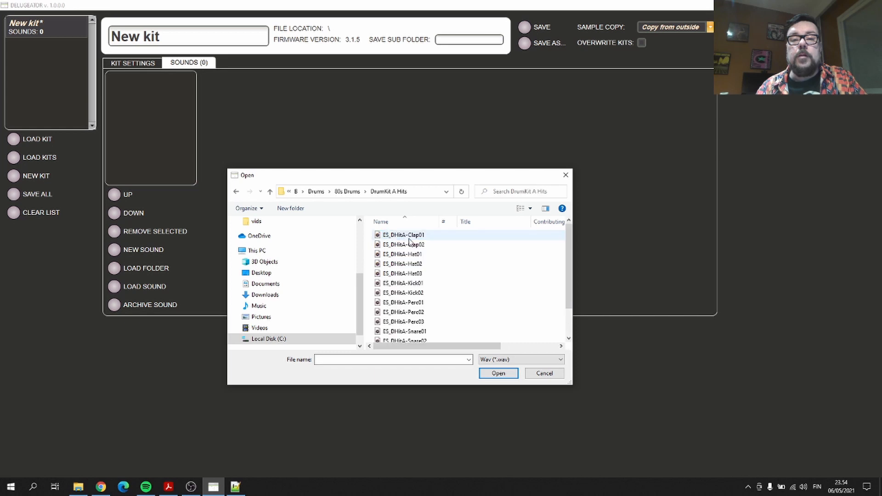
pyautogui.doubleClick(404, 236)
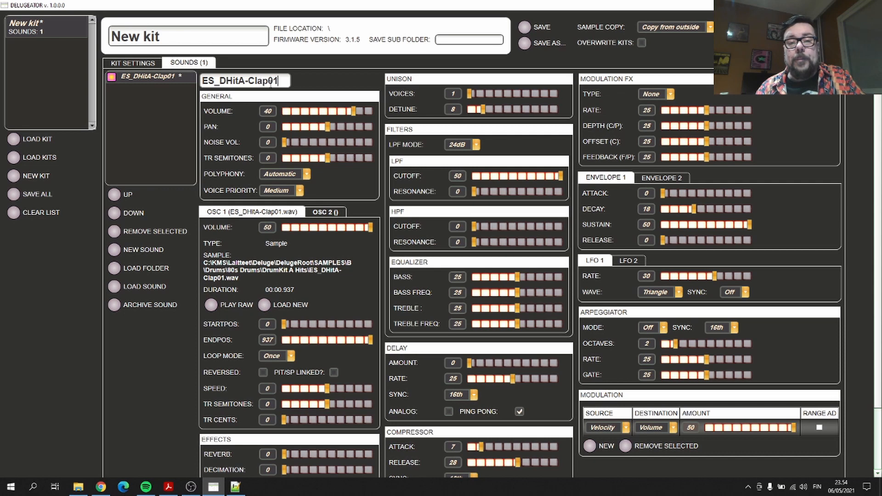
pyautogui.scroll(-1, 280, 250)
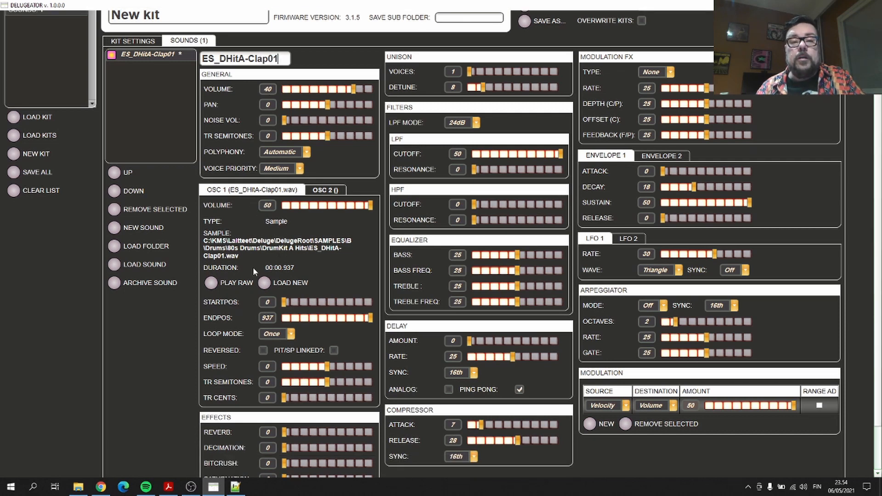
pyautogui.click(215, 285)
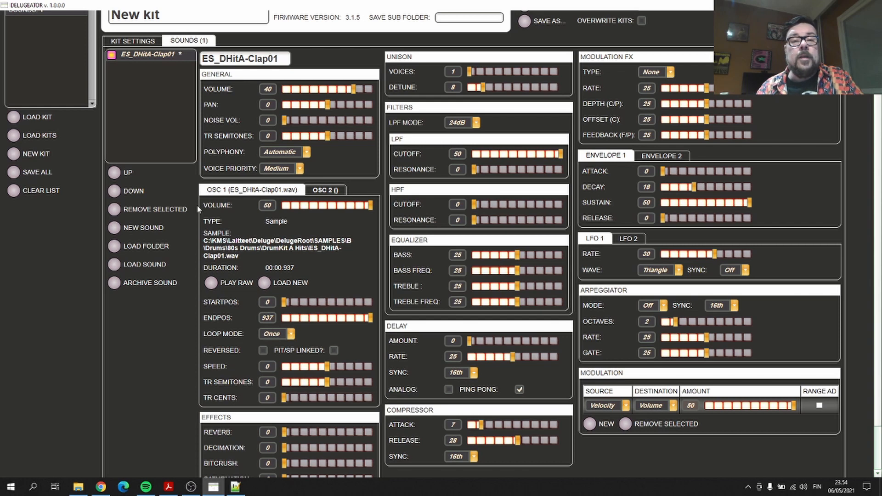
# - Add ES_DHitA-Kick02 from the same DrumKit A Hits folder as another sound and play its raw sample
pyautogui.click(115, 230)
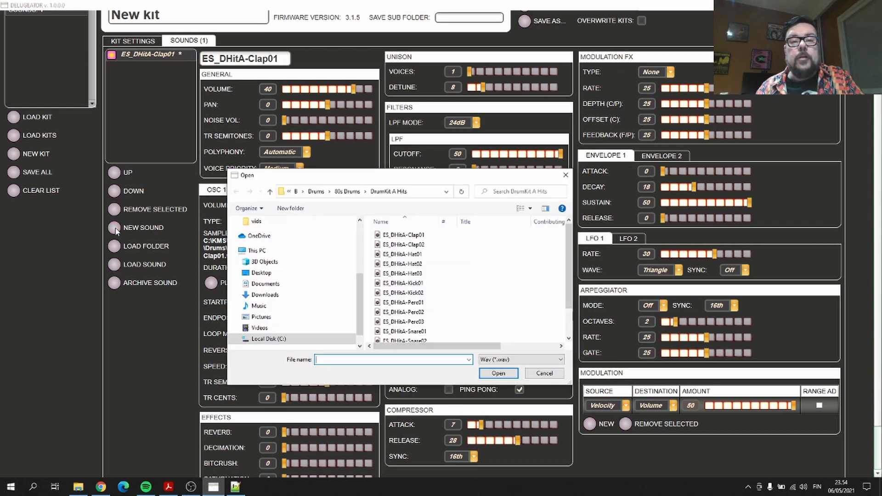
pyautogui.doubleClick(400, 292)
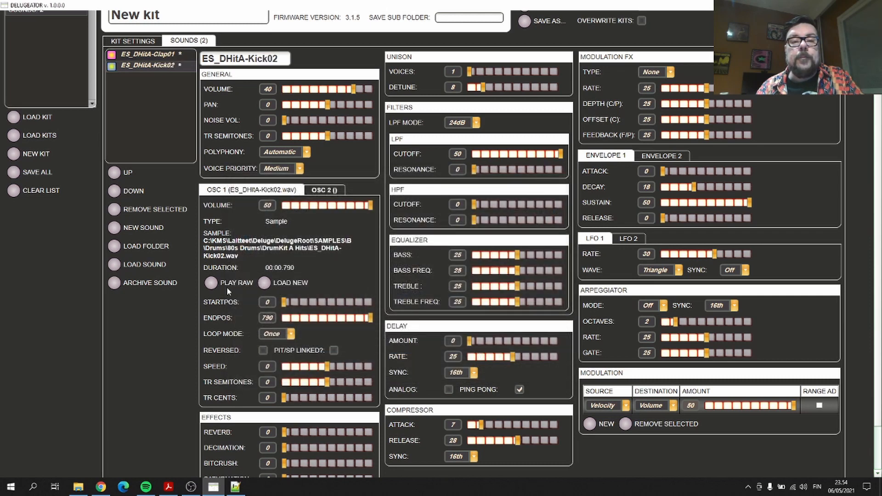
pyautogui.click(211, 282)
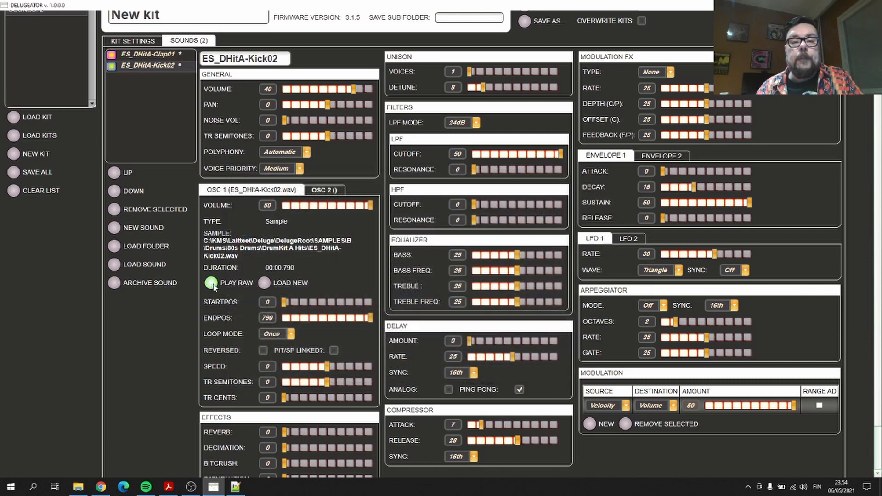
# - Audition the clap and kick sounds by switching between them while raw playback runs, ending playback on the kick
pyautogui.click(144, 55)
pyautogui.click(141, 66)
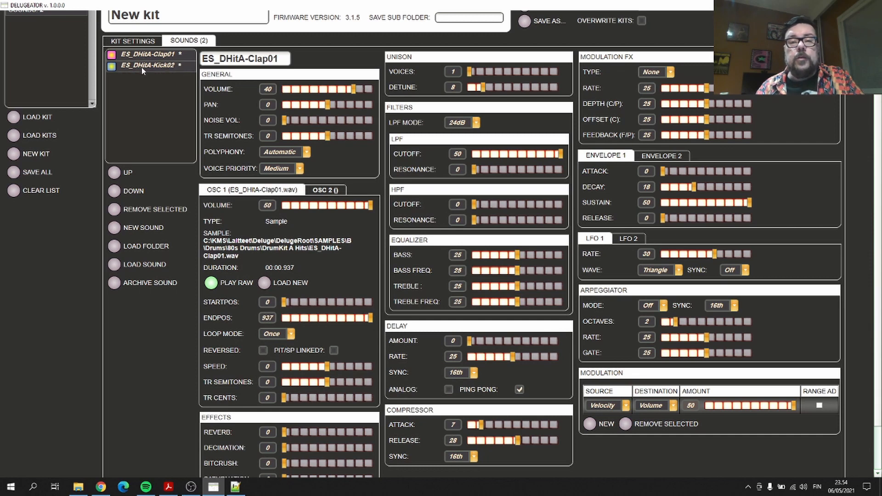
pyautogui.click(144, 56)
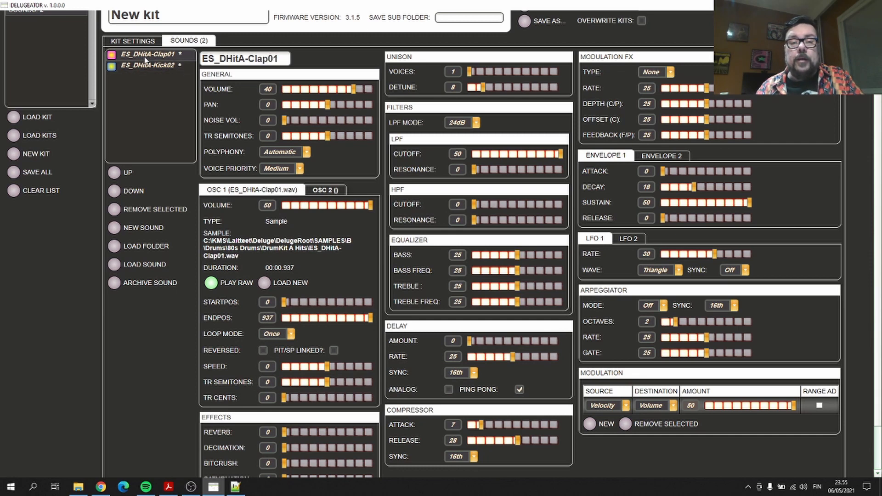
pyautogui.click(144, 65)
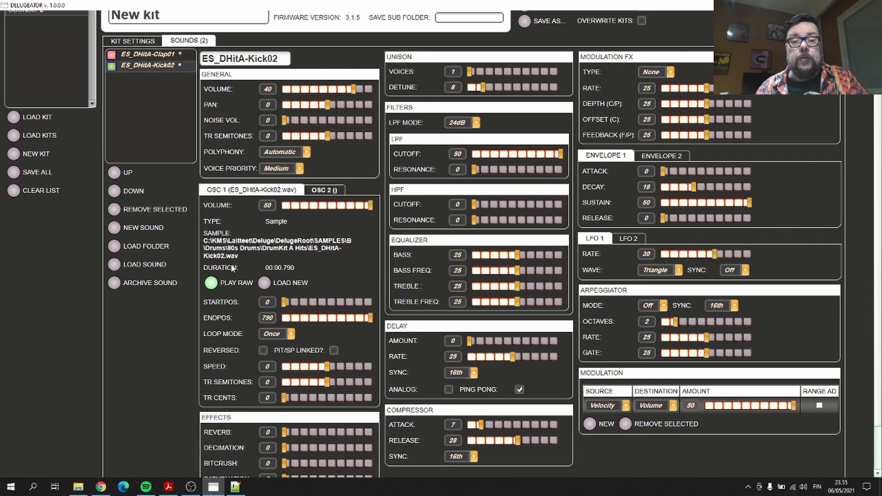
pyautogui.click(211, 285)
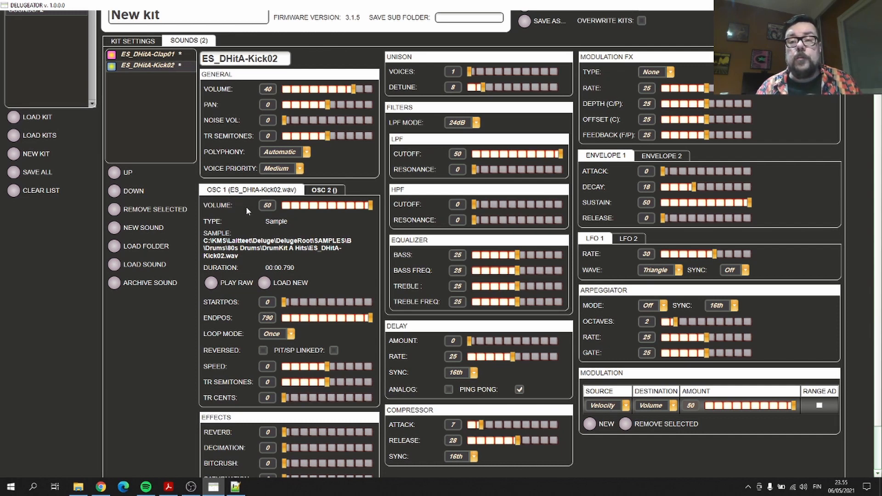
# - Load the whole DrumKit A Hits sample folder into the new kit as sounds
pyautogui.scroll(1, 246, 208)
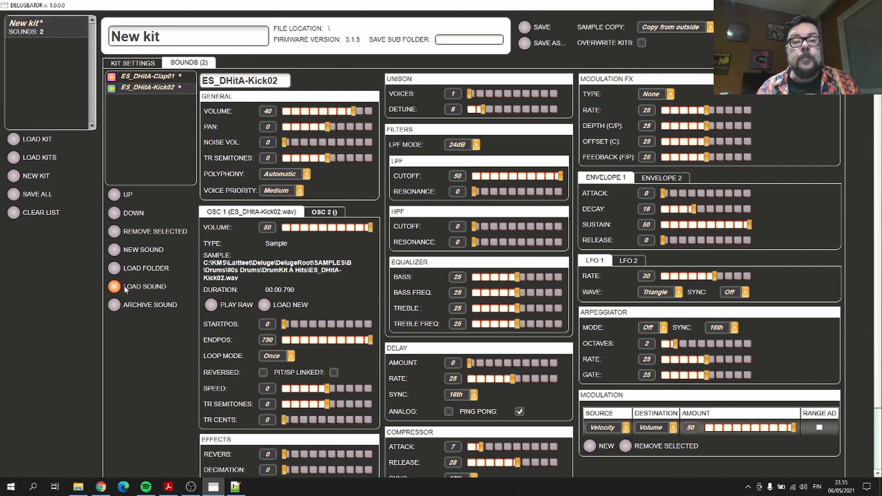
pyautogui.click(115, 268)
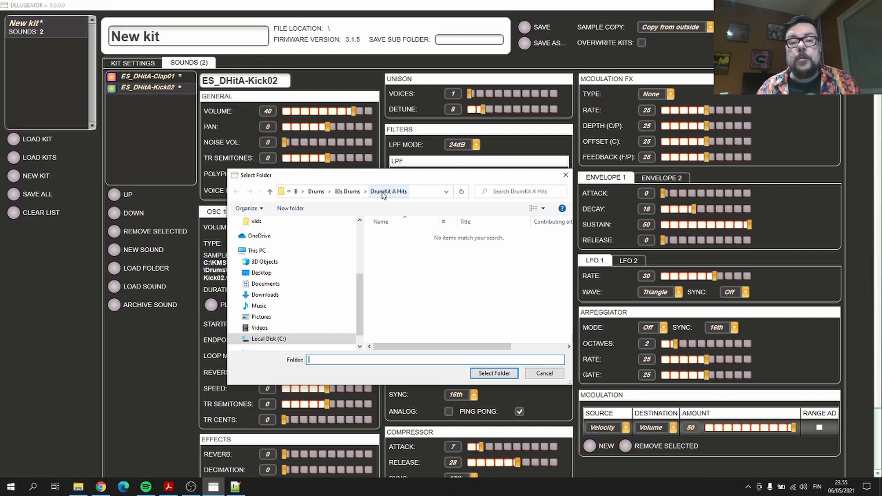
pyautogui.click(493, 373)
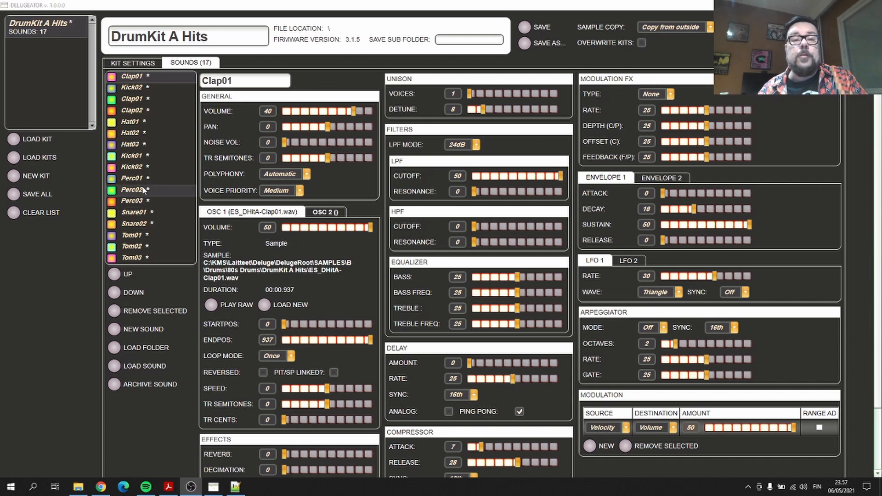
# - Move the second Kick02 sound up five places, directly below the second Clap01
pyautogui.click(143, 169)
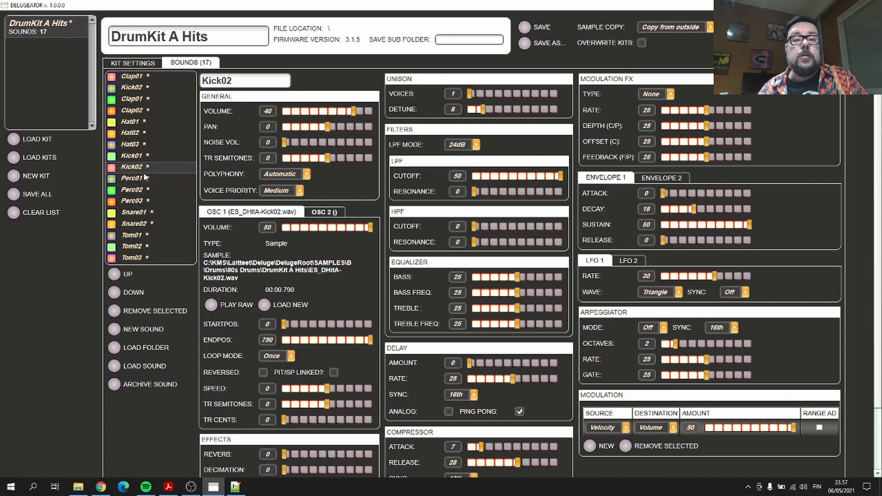
pyautogui.click(114, 274)
pyautogui.click(114, 274)
pyautogui.click(115, 274)
pyautogui.click(115, 274)
pyautogui.click(115, 274)
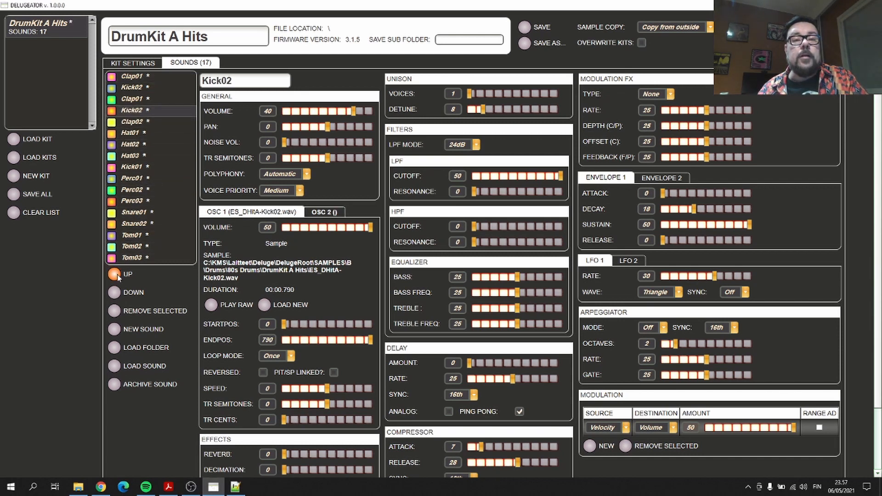
# - Select Hat02, Perc02 and Snare01 together and move them up to the start of the sound list
pyautogui.click(143, 190)
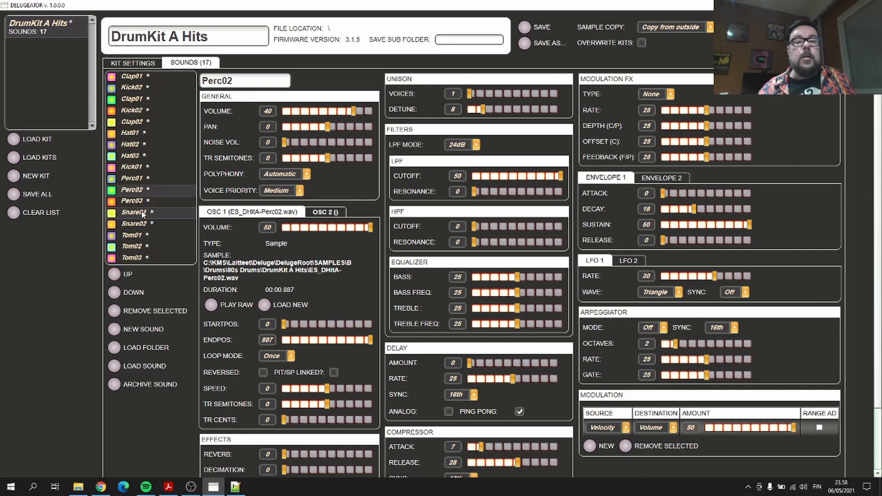
pyautogui.click(115, 275)
pyautogui.click(115, 275)
pyautogui.click(114, 274)
pyautogui.click(115, 274)
pyautogui.click(115, 275)
pyautogui.click(114, 275)
pyautogui.click(114, 275)
pyautogui.click(114, 275)
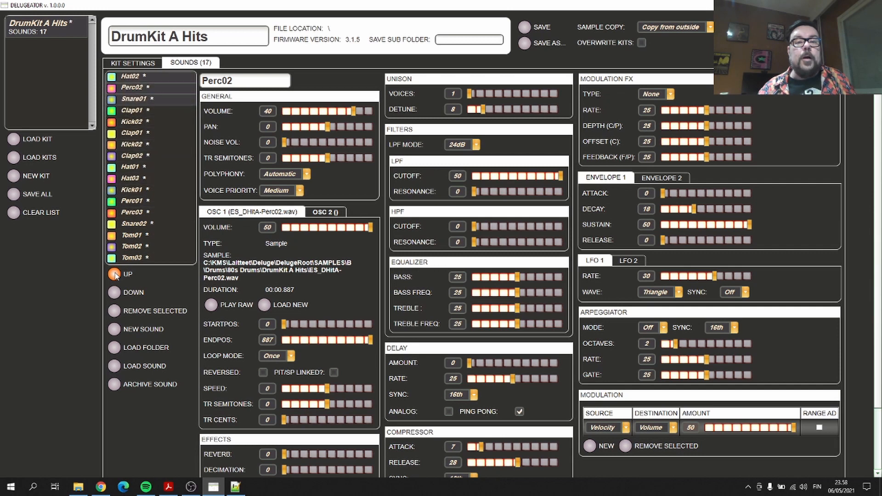
# - Move the selected Hat02, Perc02 and Snare01 sounds down five places, directly below Clap02
pyautogui.click(115, 293)
pyautogui.click(115, 293)
pyautogui.click(114, 292)
pyautogui.click(115, 293)
pyautogui.click(115, 292)
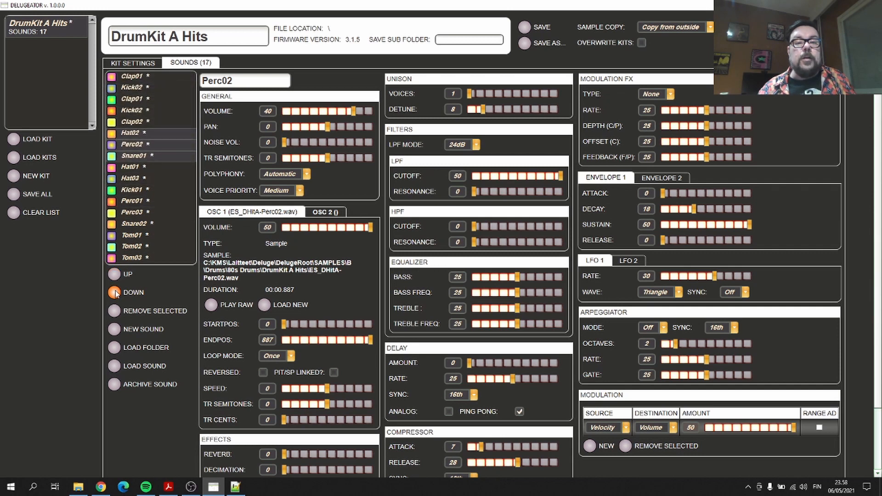
# - Move the selected Hat02, Perc02 and Snare01 sounds down three more places, directly below Kick01, and remove them from the kit
pyautogui.click(115, 293)
pyautogui.click(115, 293)
pyautogui.click(115, 292)
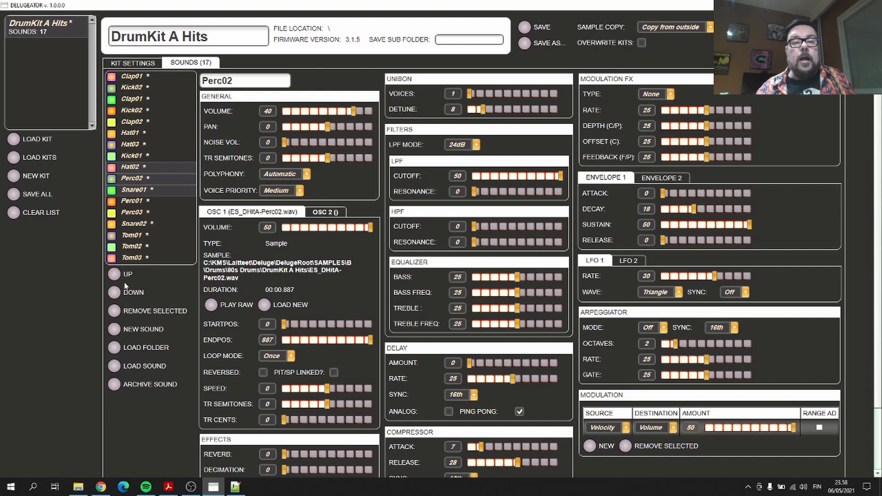
pyautogui.click(140, 307)
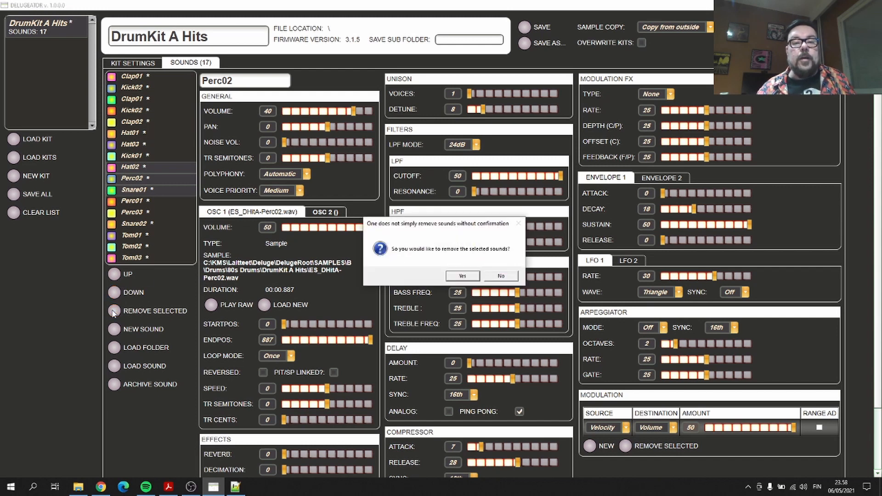
pyautogui.click(462, 275)
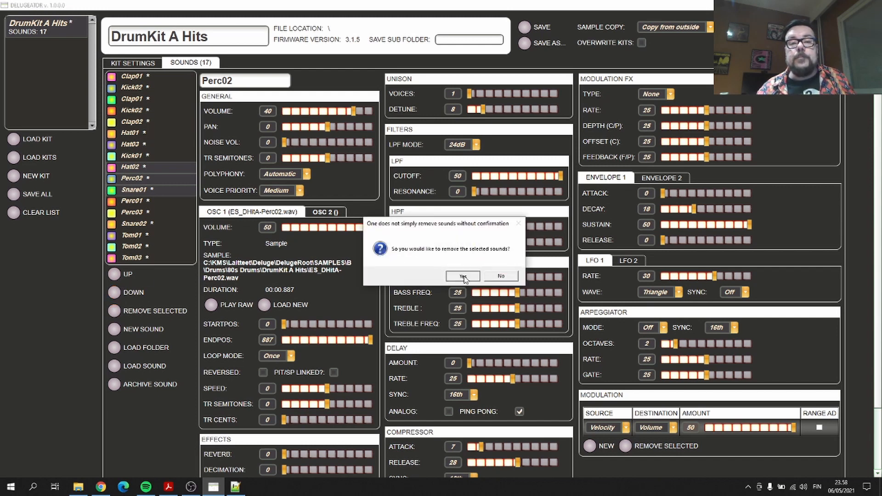
# - Remove the Hat03, Kick01, Perc01, Snare02, Tom01 and Tom03 sounds from the kit together
pyautogui.click(156, 144)
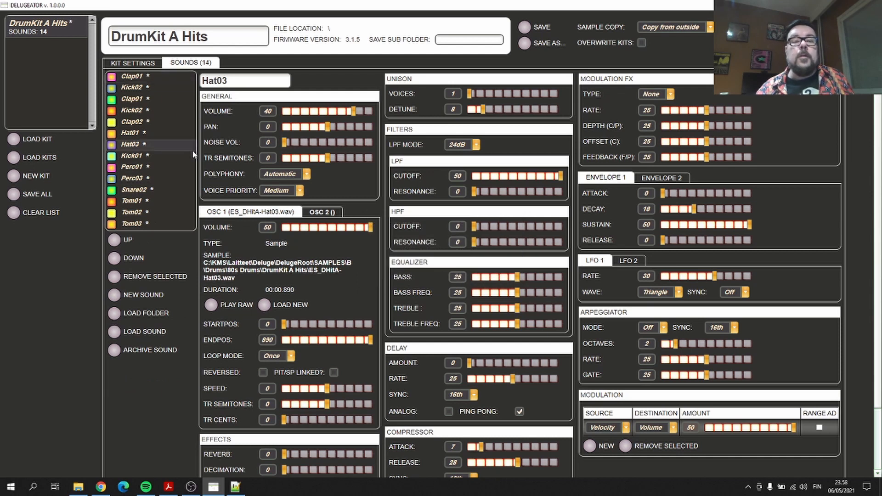
pyautogui.keyDown('ctrl'); pyautogui.click(176, 159); pyautogui.keyUp('ctrl')
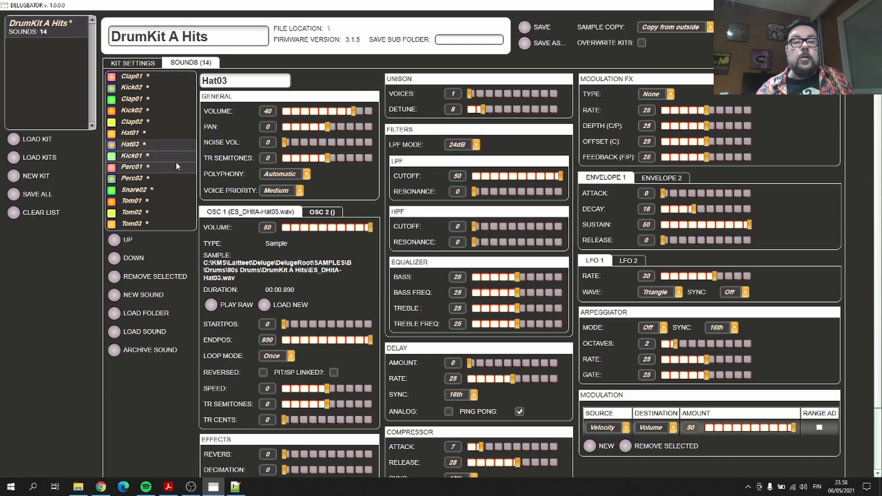
pyautogui.keyDown('ctrl'); pyautogui.click(168, 188); pyautogui.keyUp('ctrl')
pyautogui.keyDown('ctrl'); pyautogui.click(165, 204); pyautogui.keyUp('ctrl')
pyautogui.keyDown('ctrl'); pyautogui.click(161, 224); pyautogui.keyUp('ctrl')
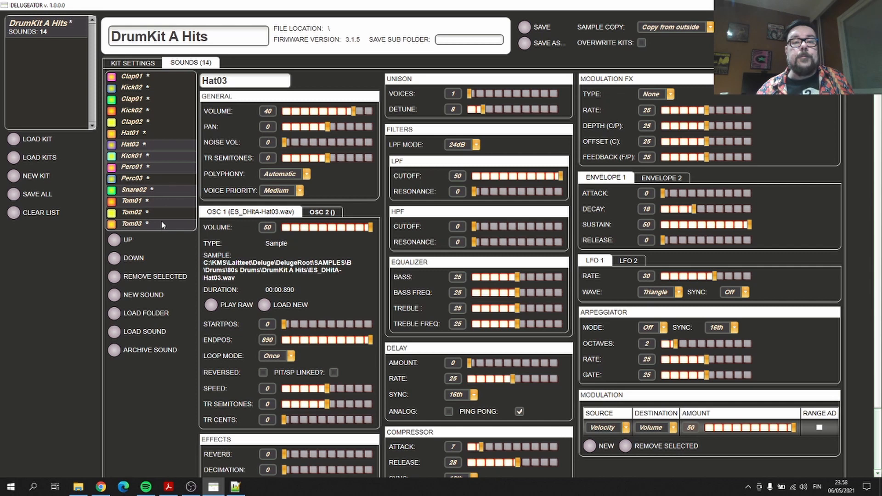
pyautogui.click(114, 278)
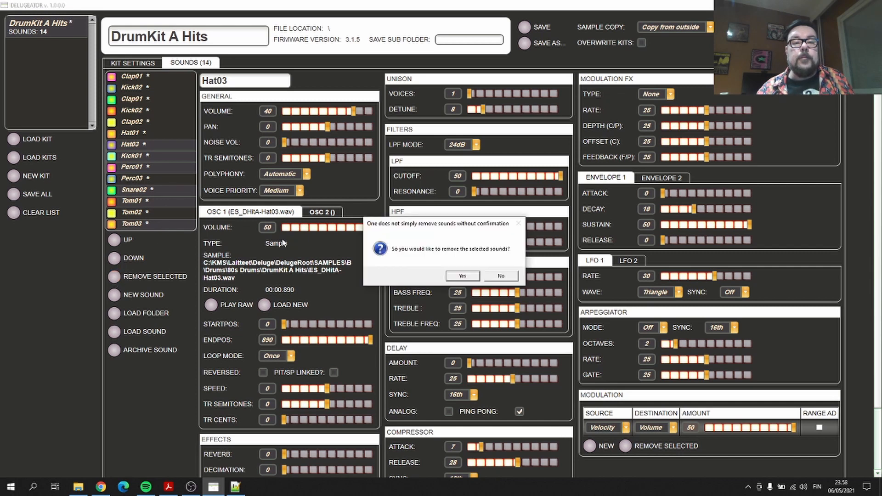
pyautogui.click(462, 276)
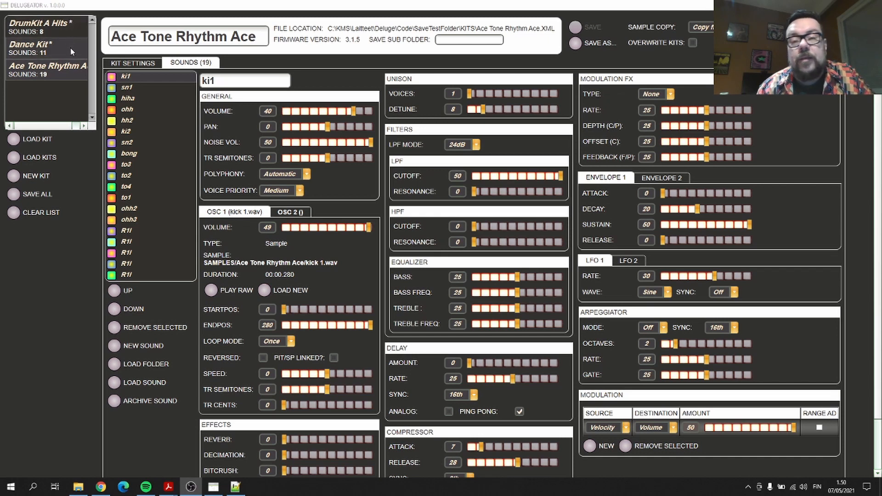
# - View the DrumKit A Hits, Dance Kit and Ace Tone Rhythm Ace kits in turn, and reapply 1 unison voice to the ki1 sound
pyautogui.click(73, 33)
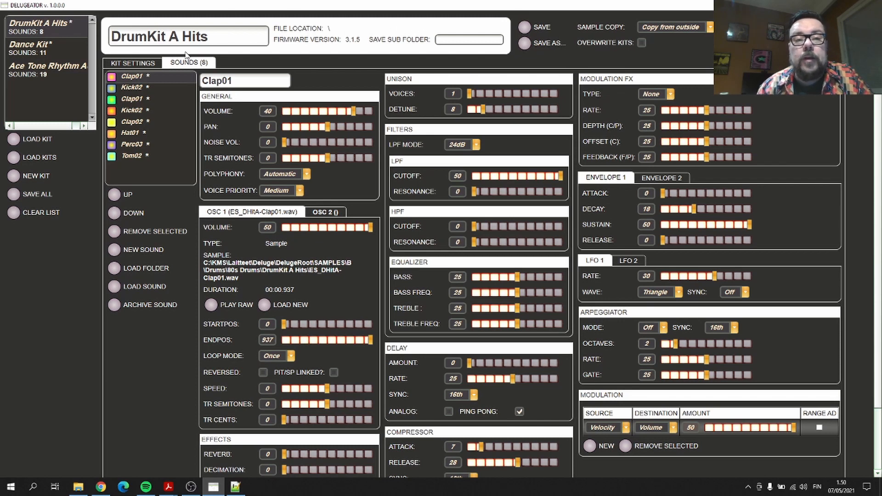
pyautogui.click(75, 49)
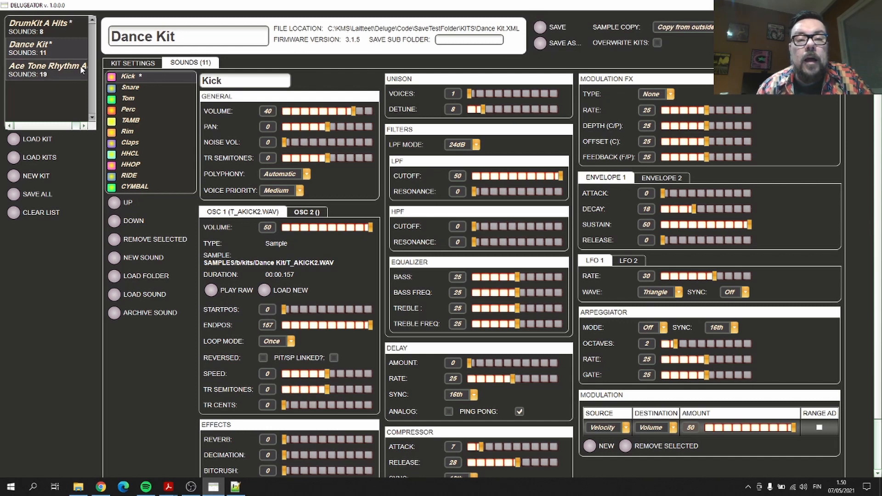
pyautogui.click(66, 74)
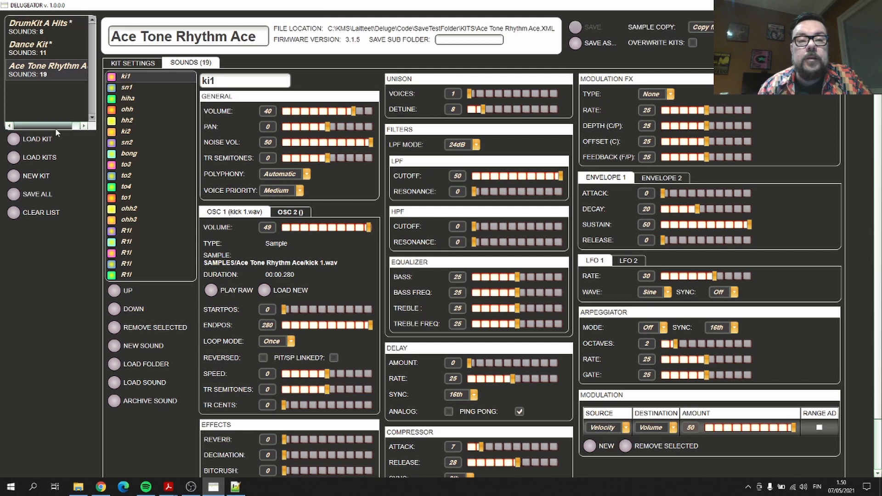
pyautogui.moveTo(55, 127)
pyautogui.mouseDown()
pyautogui.moveTo(75, 128)
pyautogui.moveTo(40, 123)
pyautogui.mouseUp()
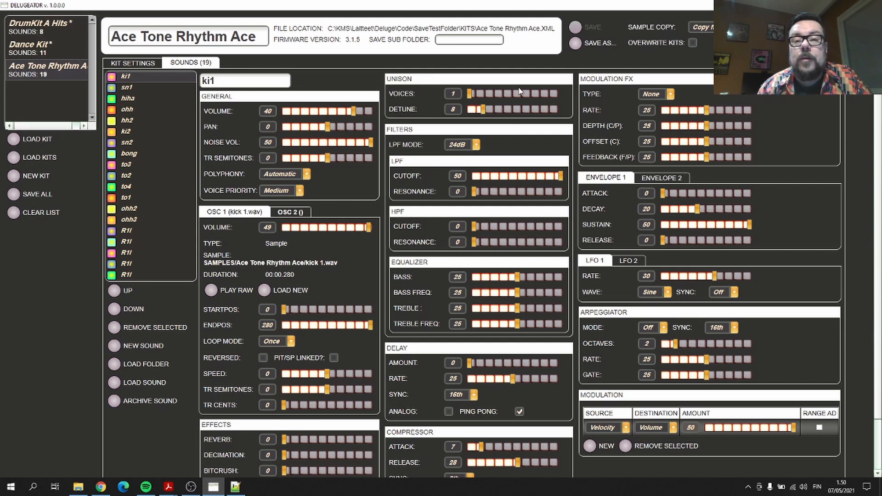
pyautogui.click(472, 94)
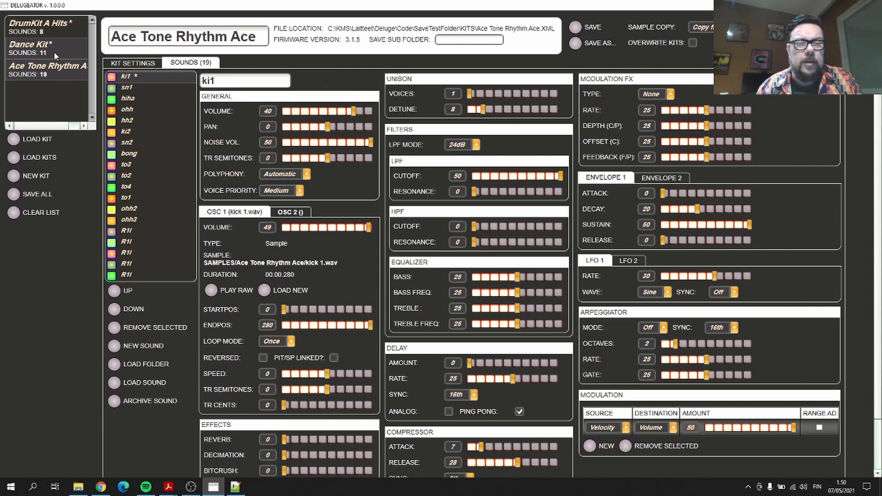
# - Save the DrumKit A Hits kit under its own name in the C:\temp\VideoKits folder
pyautogui.click(59, 29)
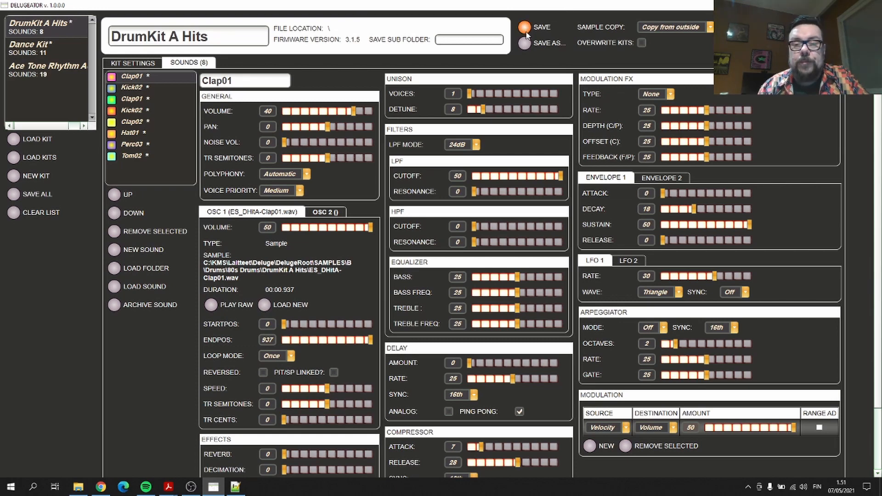
pyautogui.click(526, 32)
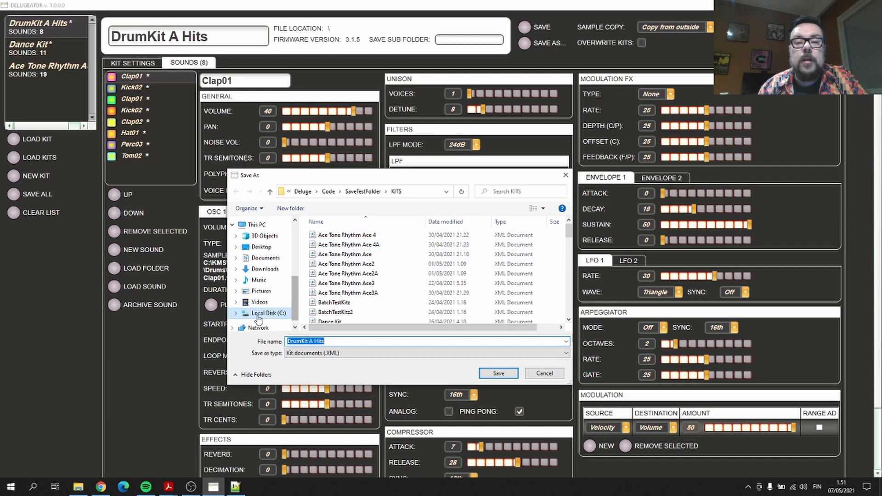
pyautogui.click(237, 314)
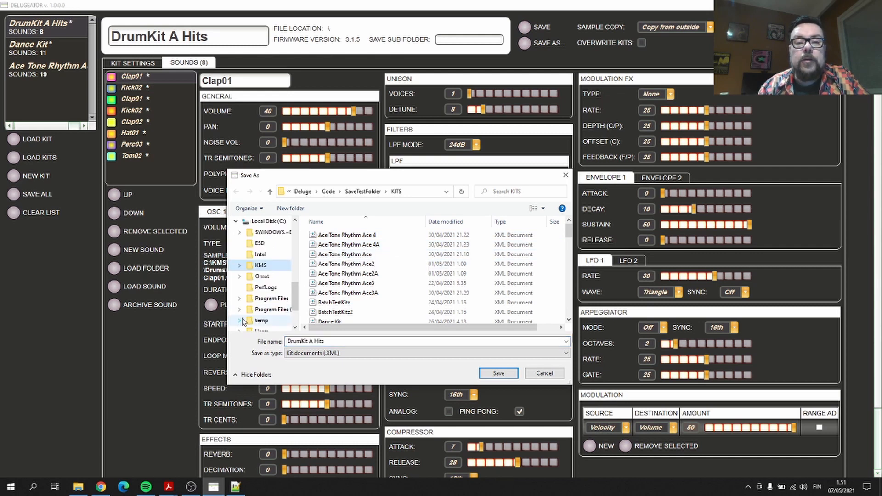
pyautogui.scroll(-2, 260, 298)
pyautogui.click(265, 321)
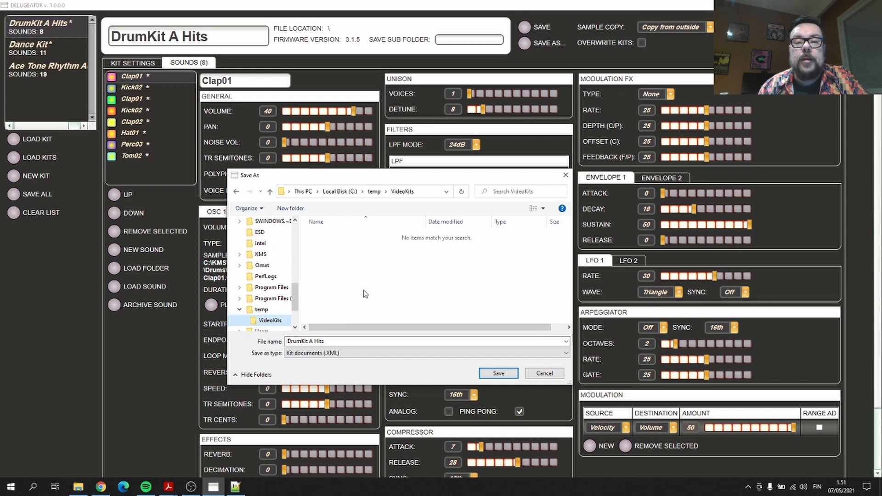
pyautogui.click(342, 341)
pyautogui.click(342, 341)
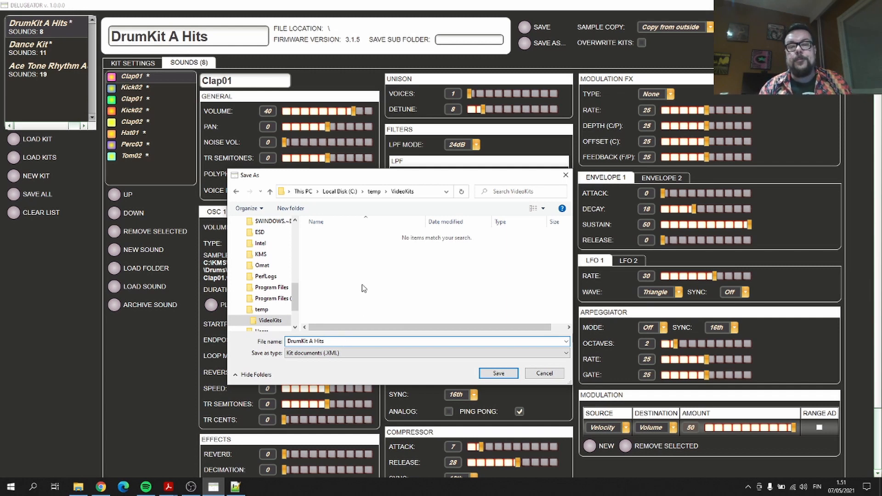
pyautogui.click(496, 376)
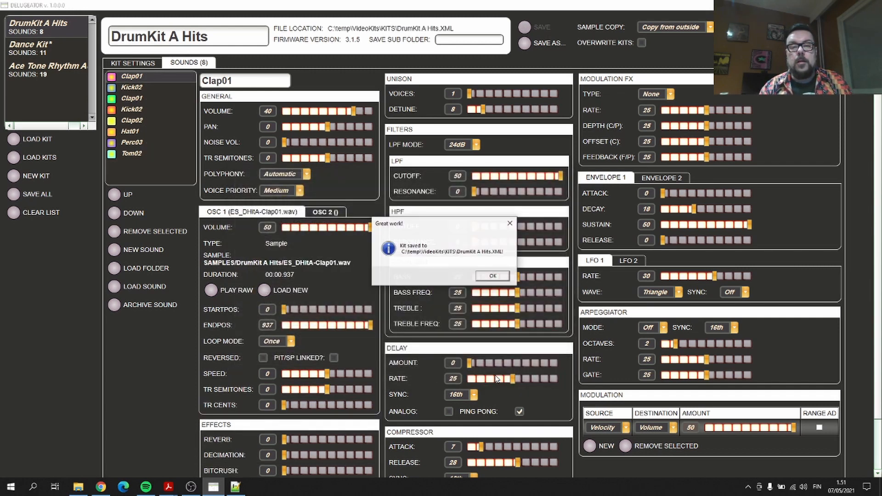
pyautogui.click(493, 276)
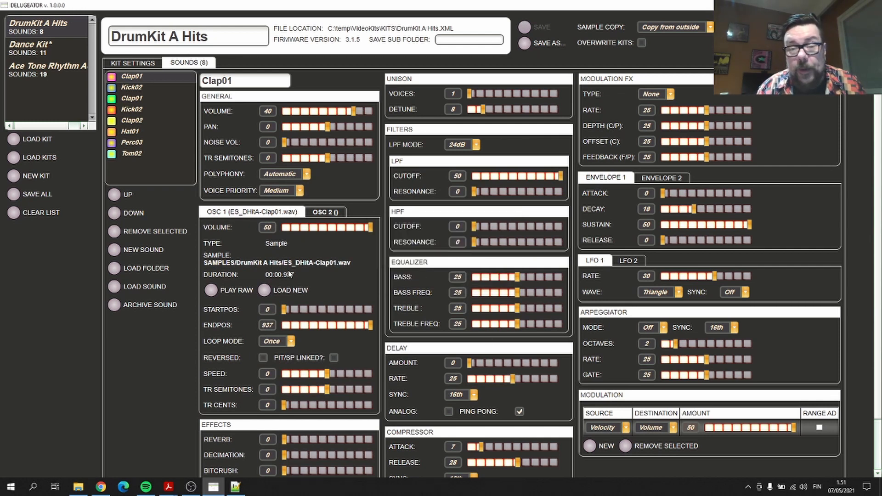
# - Switch to File Explorer and examine the KITS folder and the SAMPLES\DrumKit A Hits folder inside C:\temp\VideoKits
pyautogui.click(79, 486)
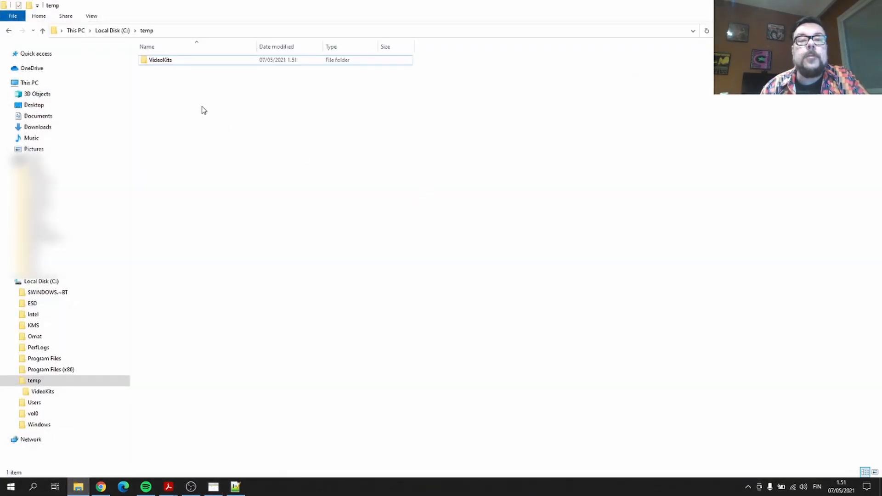
pyautogui.doubleClick(164, 62)
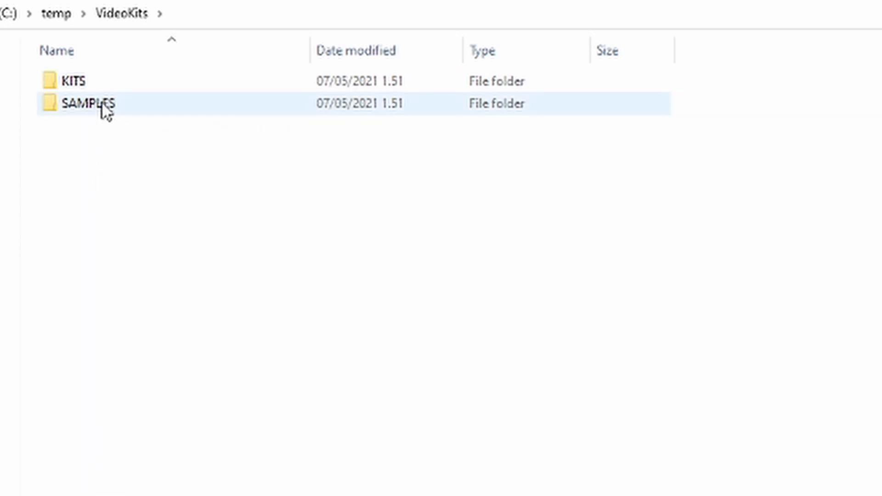
pyautogui.moveTo(105, 110)
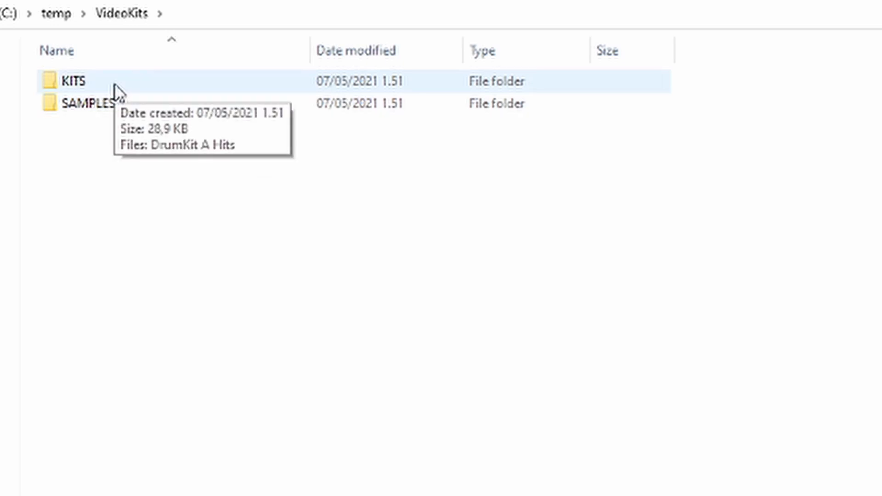
pyautogui.doubleClick(114, 90)
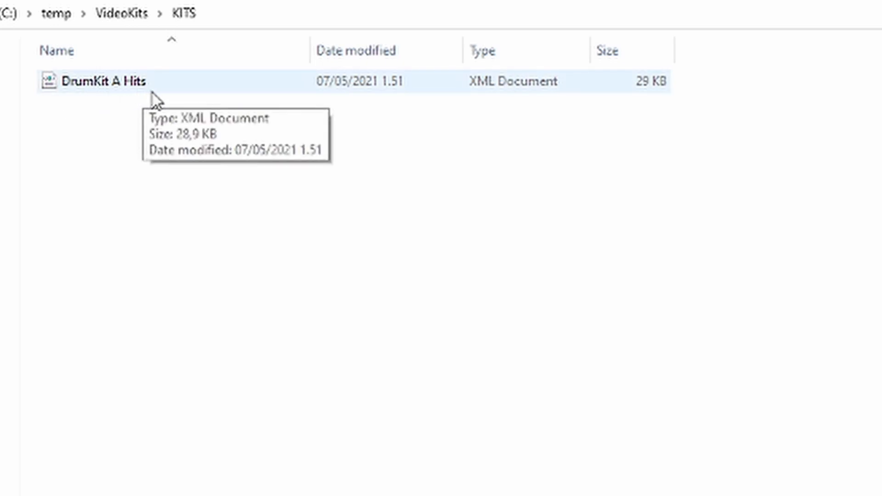
pyautogui.click(129, 17)
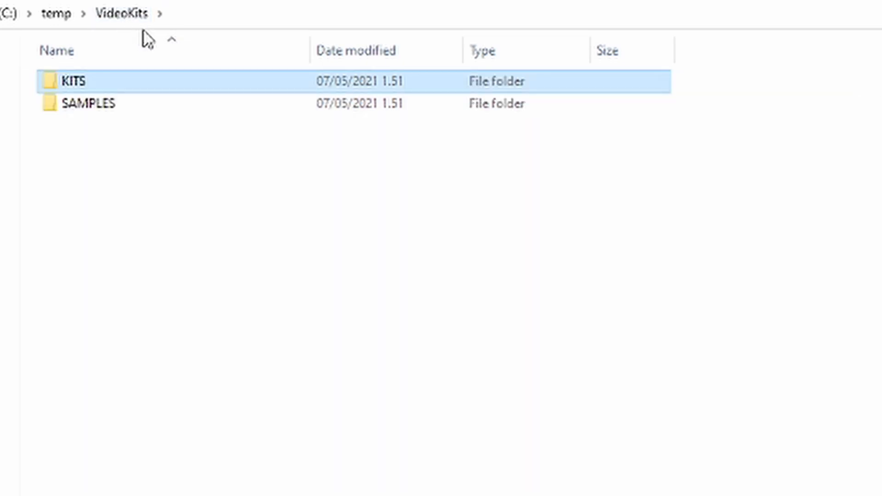
pyautogui.doubleClick(112, 111)
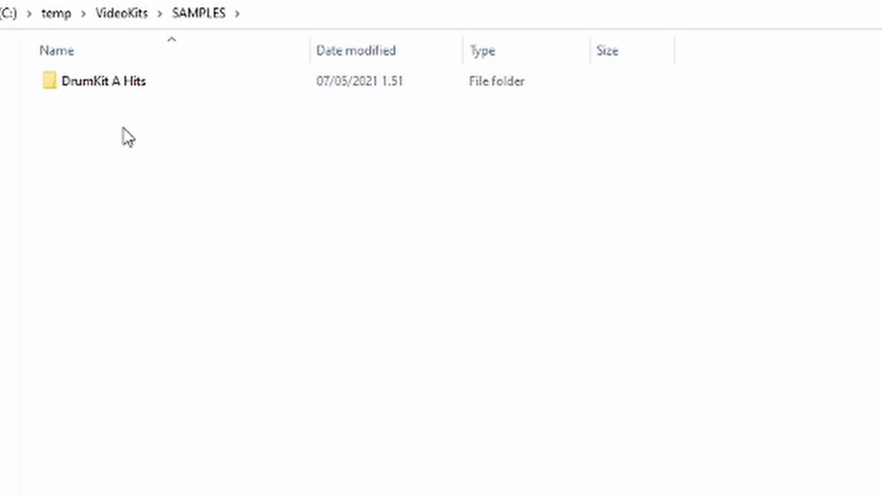
pyautogui.doubleClick(123, 87)
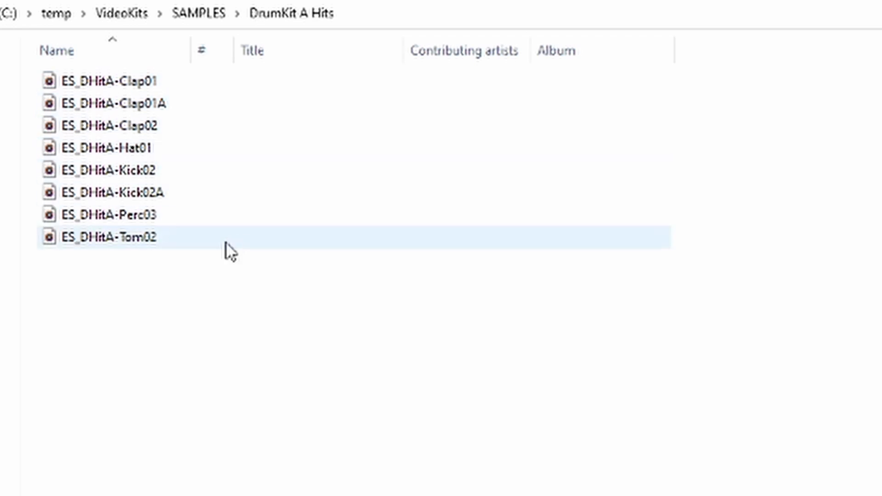
pyautogui.click(193, 16)
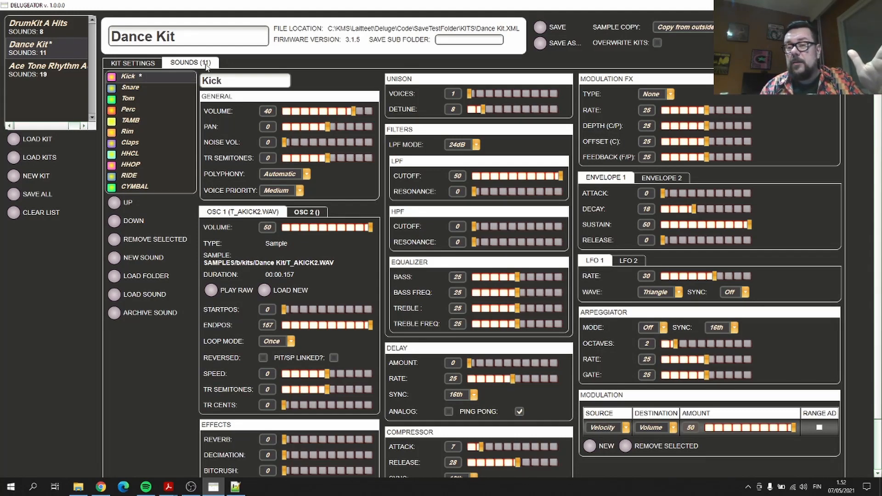
# - Switch back to Delugeator and save the Dance Kit to its existing file
pyautogui.click(540, 28)
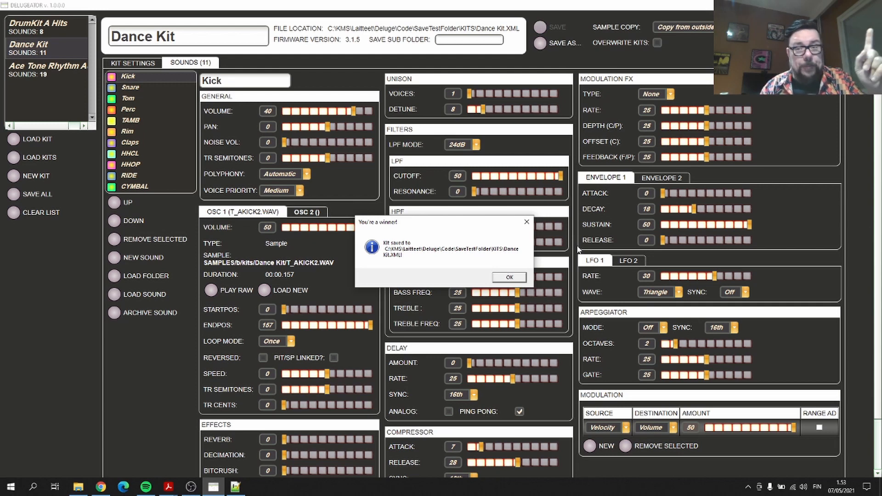
pyautogui.click(509, 277)
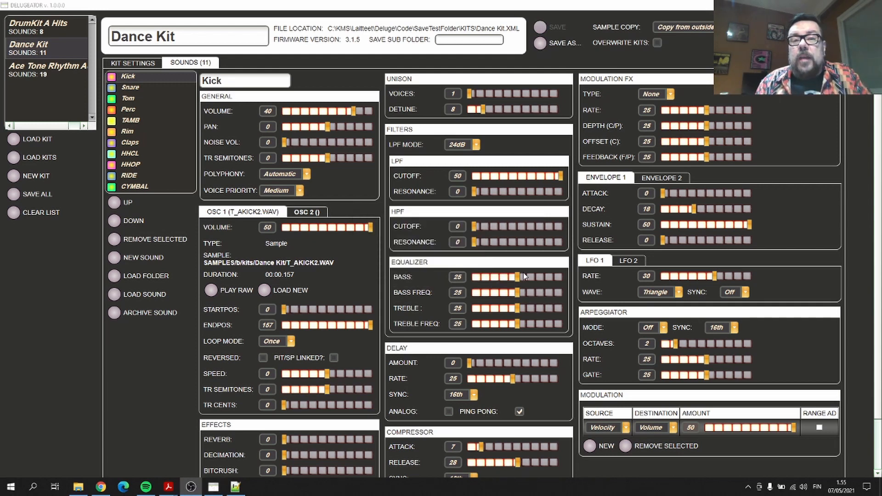
pyautogui.click(540, 43)
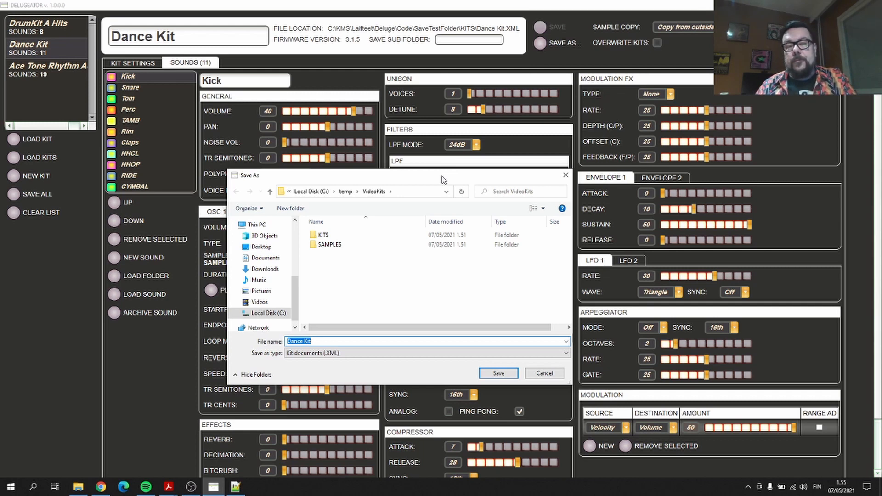
pyautogui.click(338, 342)
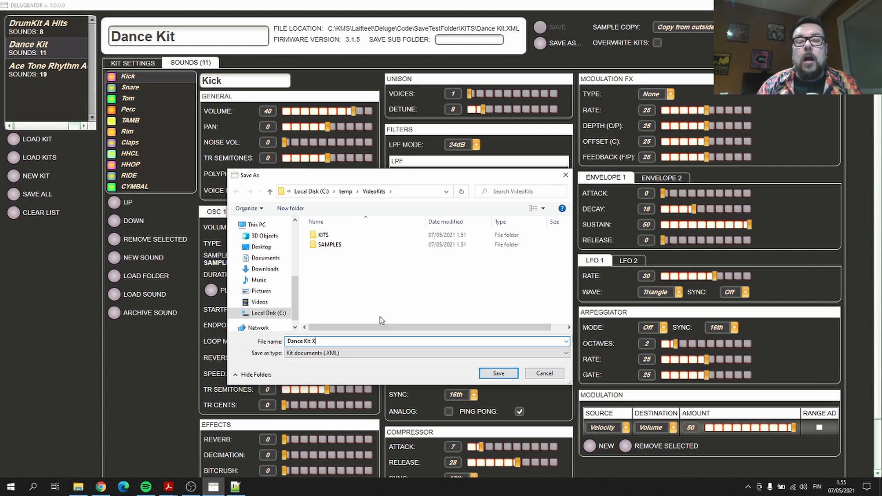
pyautogui.doubleClick(335, 238)
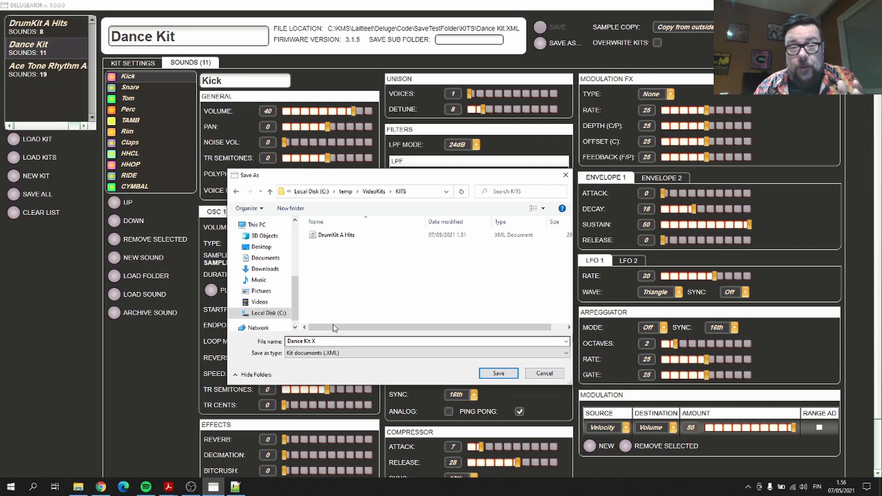
pyautogui.click(373, 192)
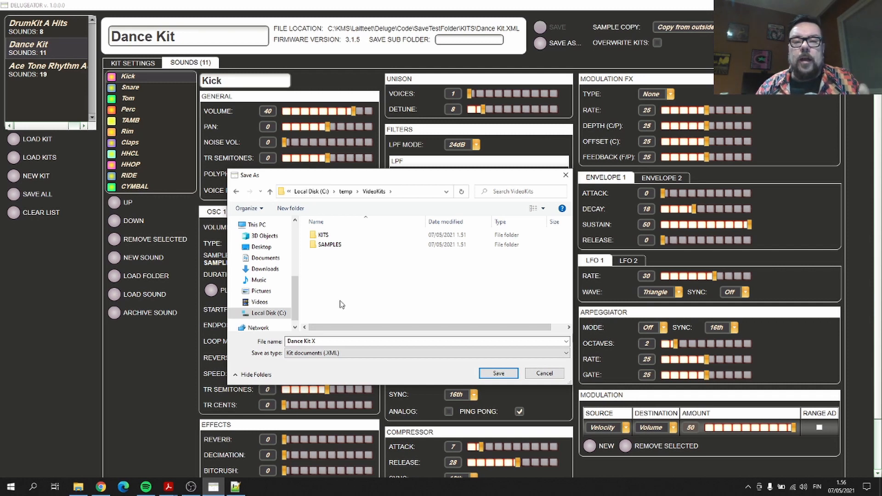
pyautogui.doubleClick(322, 234)
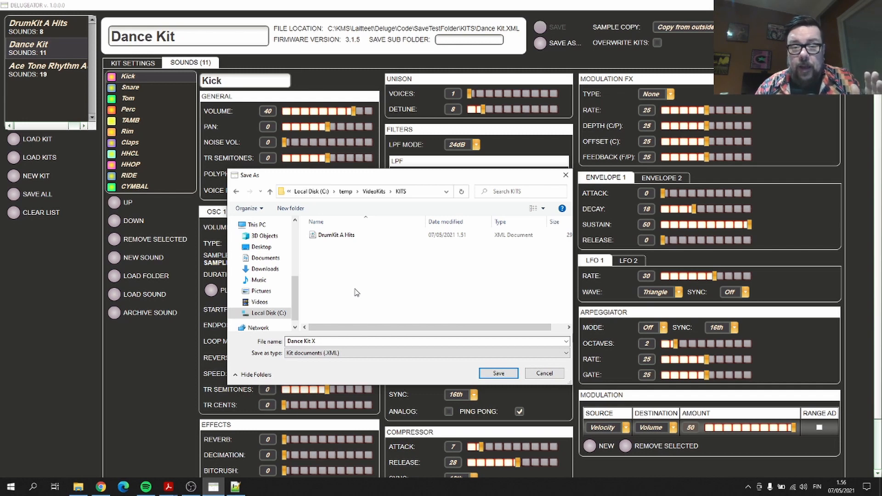
pyautogui.click(374, 192)
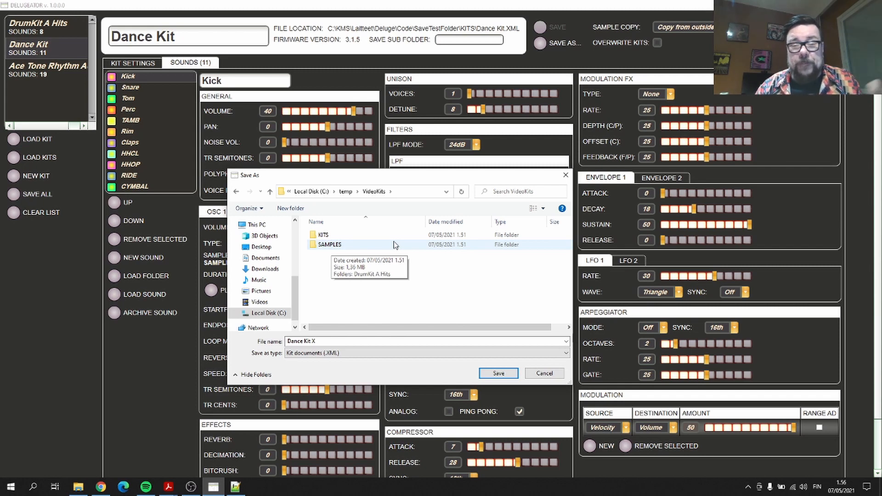
pyautogui.click(347, 340)
pyautogui.click(347, 341)
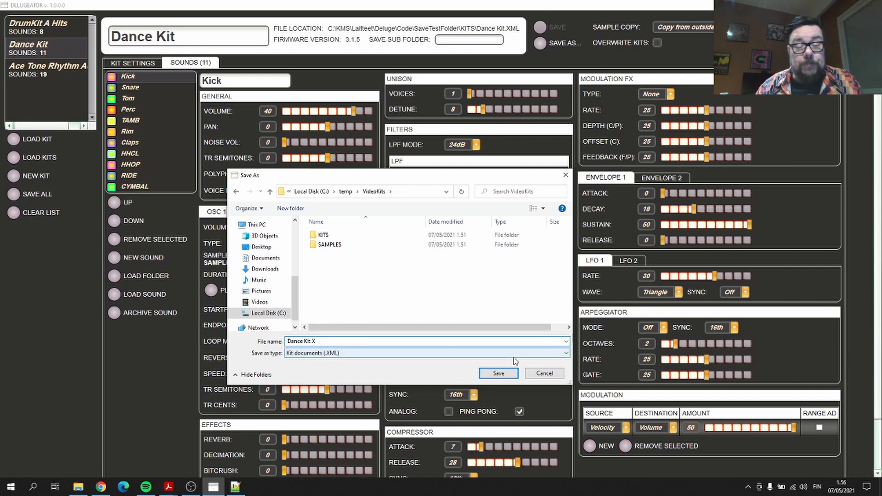
pyautogui.click(538, 374)
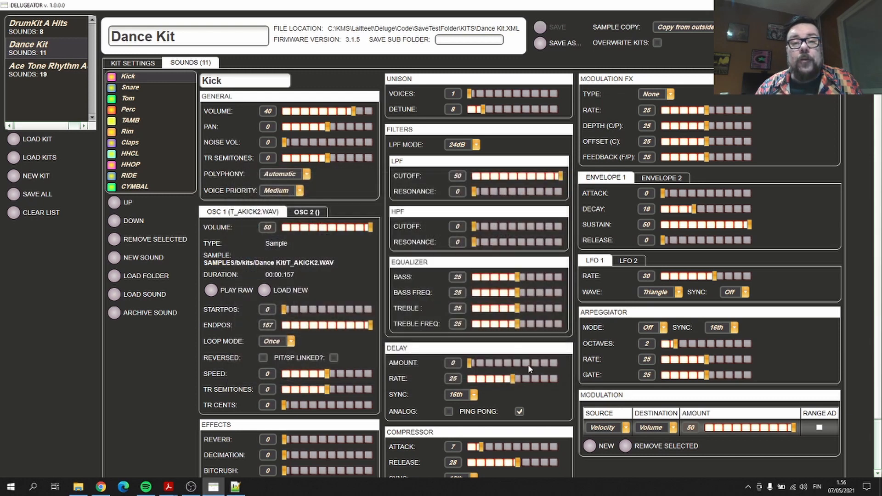
# - Set the save sub folder of the Dance Kit to MYNEWKITS
pyautogui.click(456, 41)
pyautogui.write('MY')
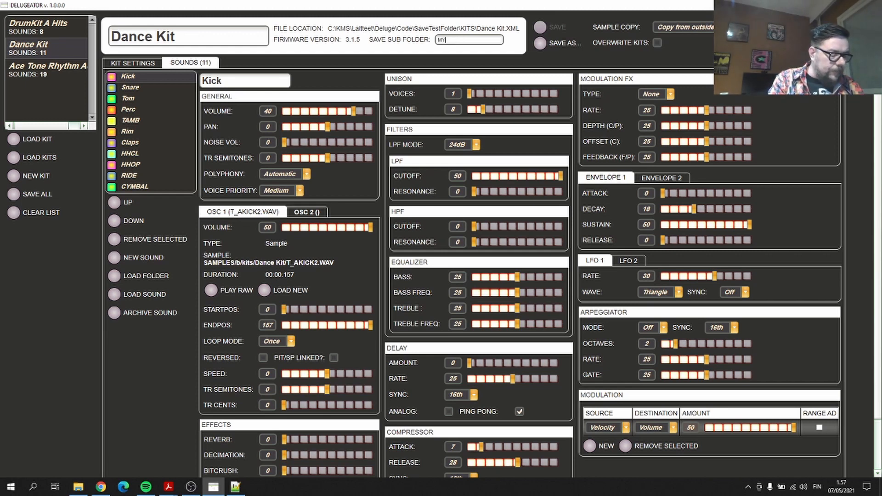
pyautogui.write('NEWKITS')
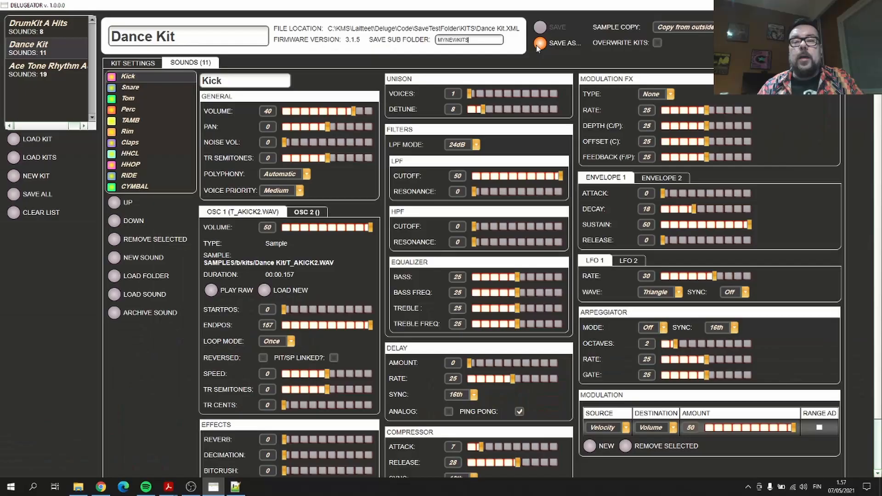
# - Save the Dance Kit under the new name Dance Kit X in the C:\temp\VideoKits folder
pyautogui.click(537, 47)
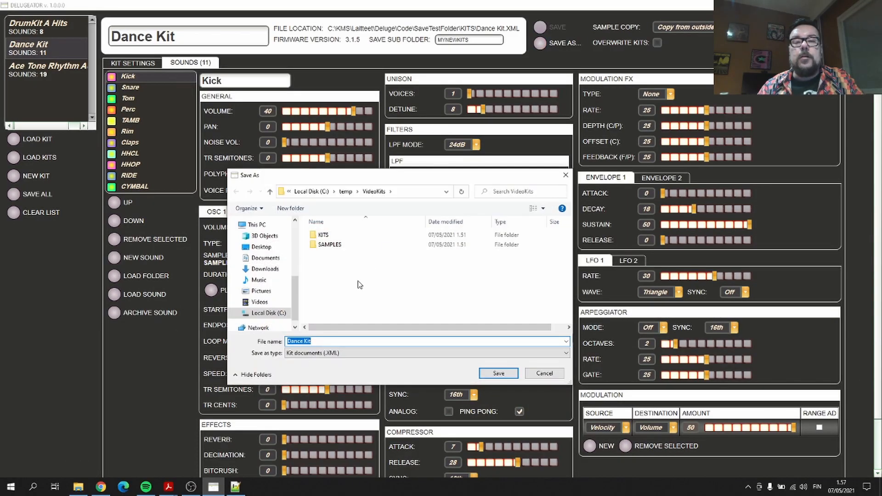
pyautogui.click(333, 343)
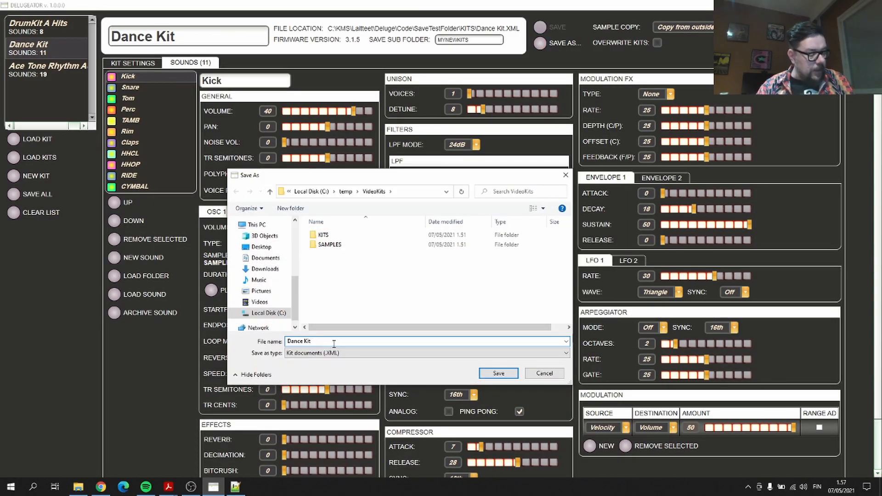
pyautogui.write('X')
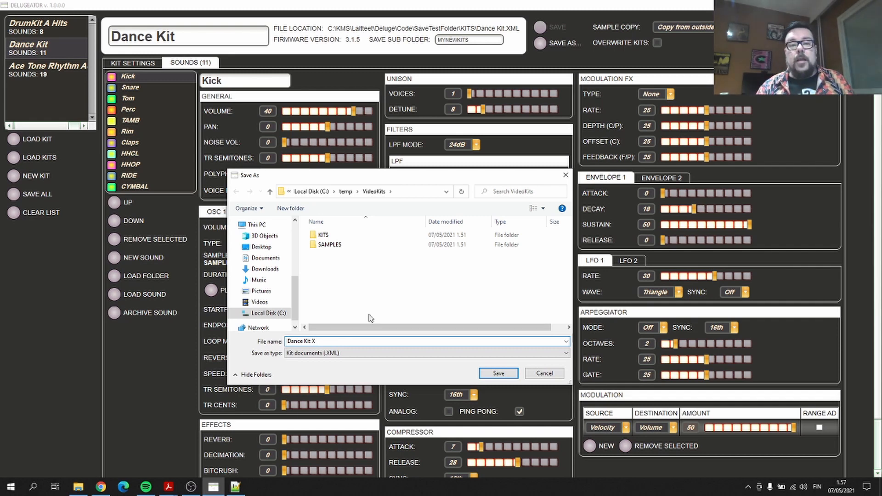
pyautogui.click(495, 373)
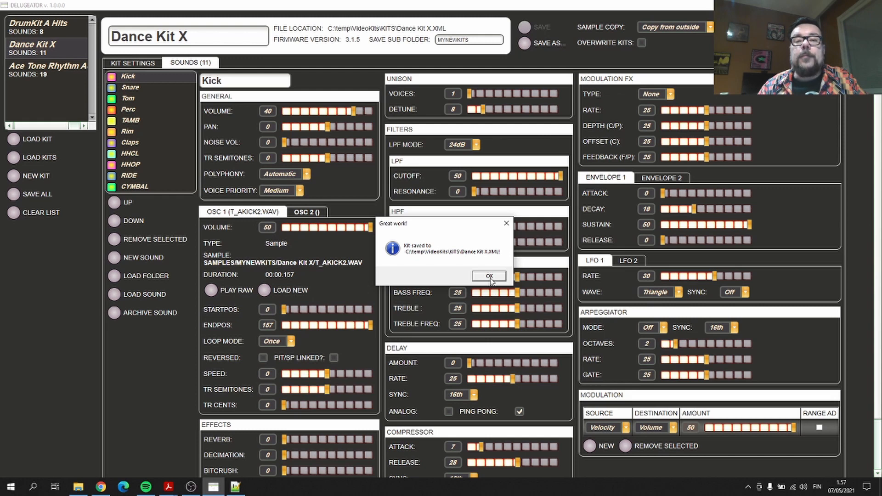
pyautogui.click(489, 277)
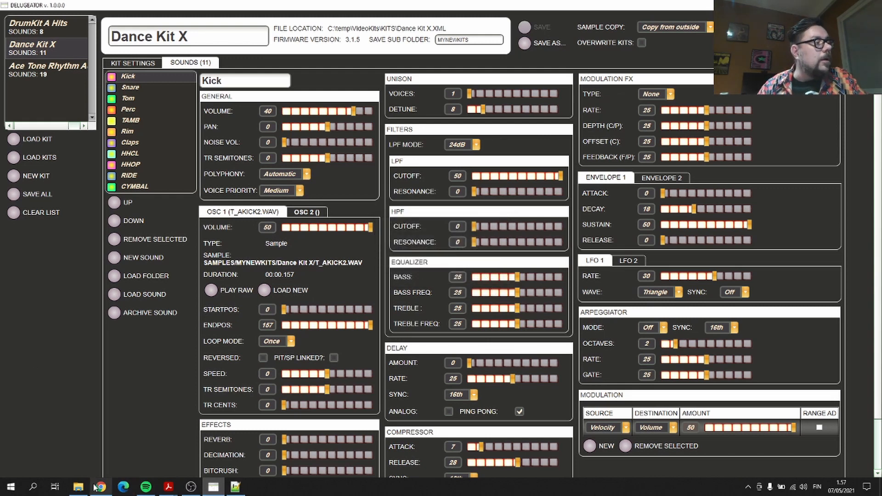
# - Switch to File Explorer and examine the KITS folder and the SAMPLES\MYNEWKITS\Dance Kit X folder inside C:\temp\VideoKits
pyautogui.click(78, 488)
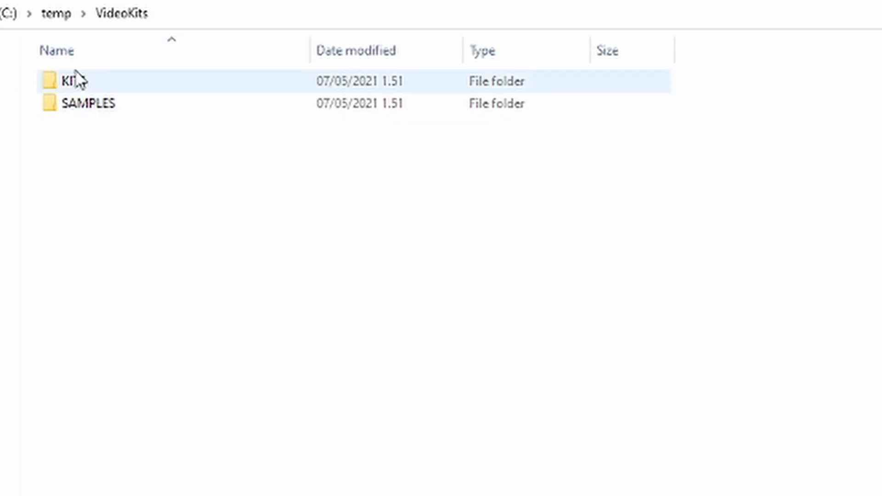
pyautogui.doubleClick(91, 88)
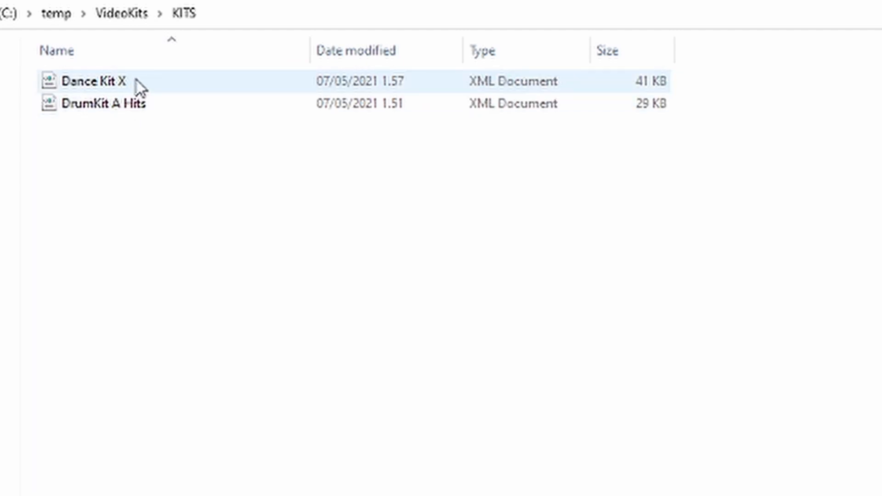
pyautogui.click(123, 15)
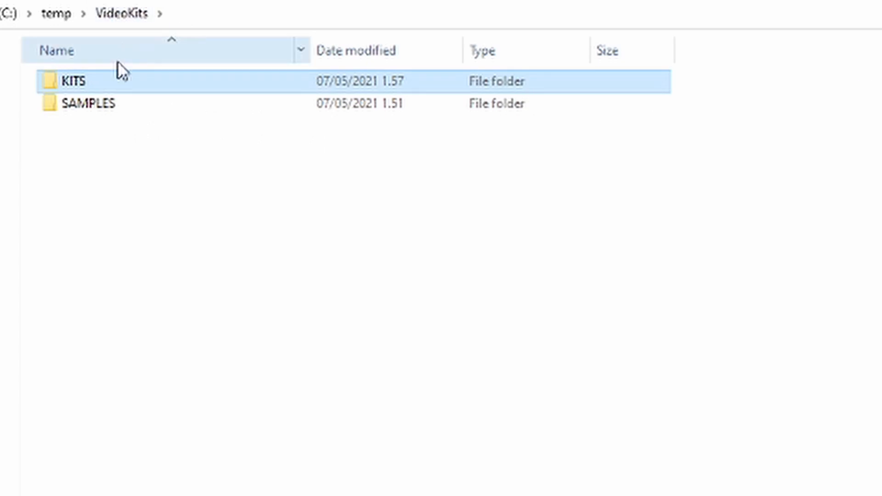
pyautogui.doubleClick(92, 104)
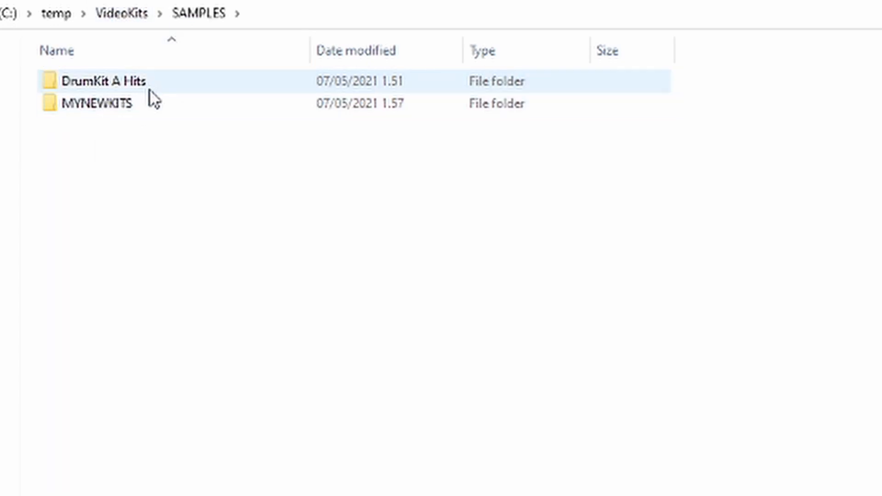
pyautogui.moveTo(137, 107)
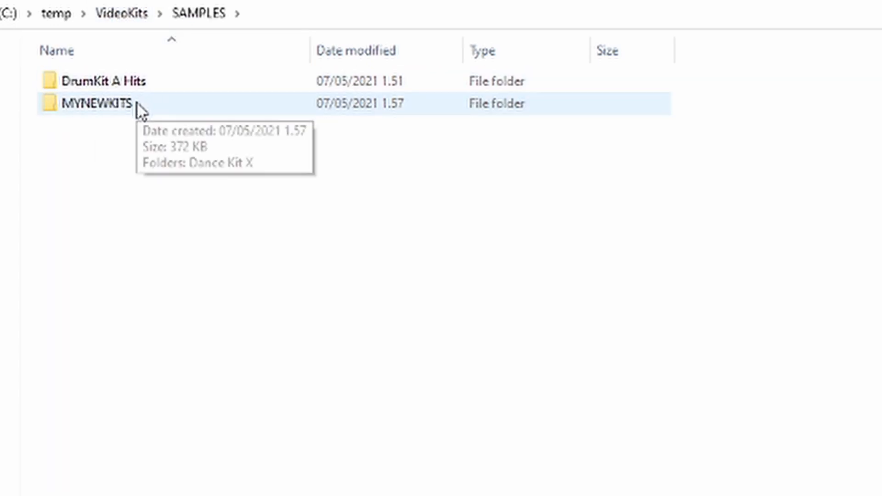
pyautogui.doubleClick(136, 104)
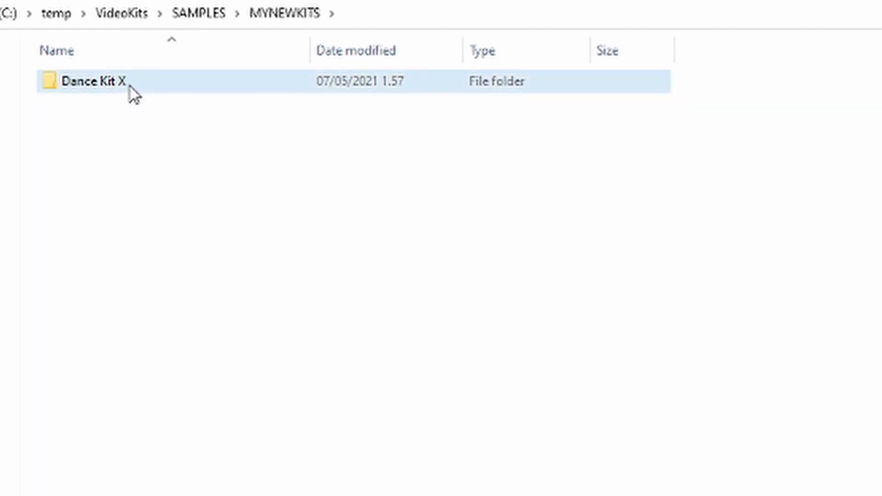
pyautogui.doubleClick(130, 86)
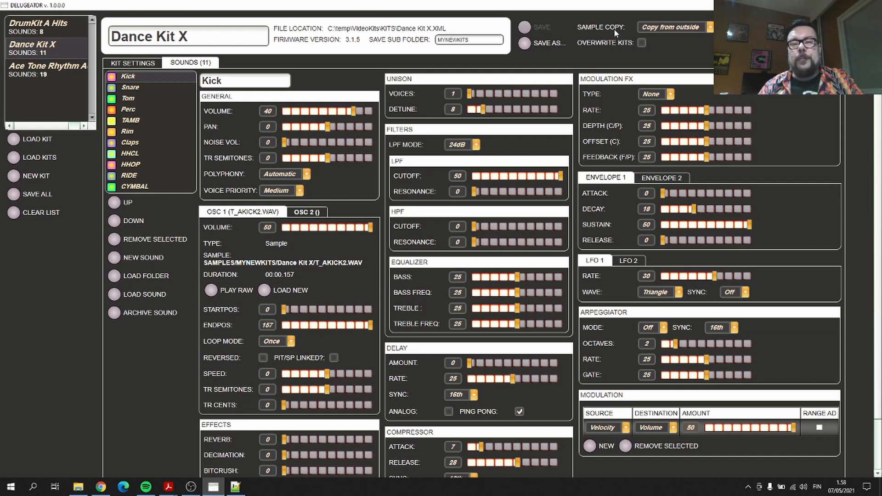
# - Switch back to Delugeator to view the Sample Copy options, and examine the VideoKits and SAMPLES\DrumKit A Hits folders in File Explorer
pyautogui.click(710, 28)
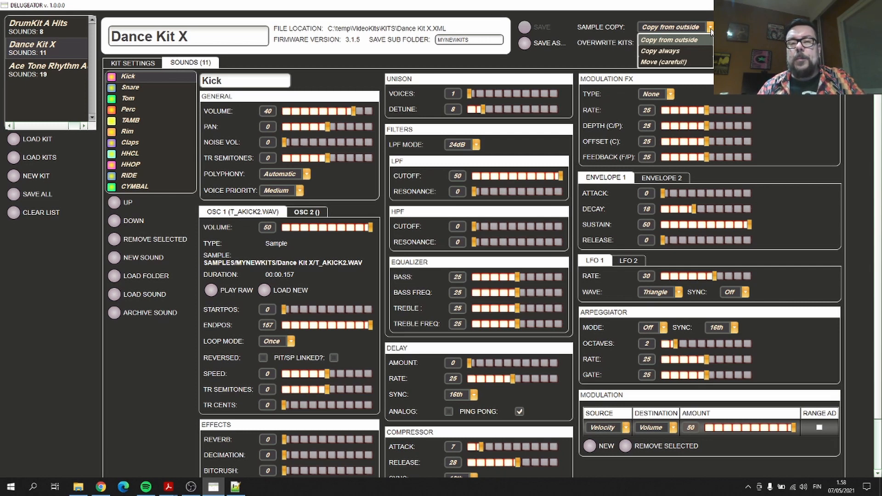
pyautogui.click(710, 28)
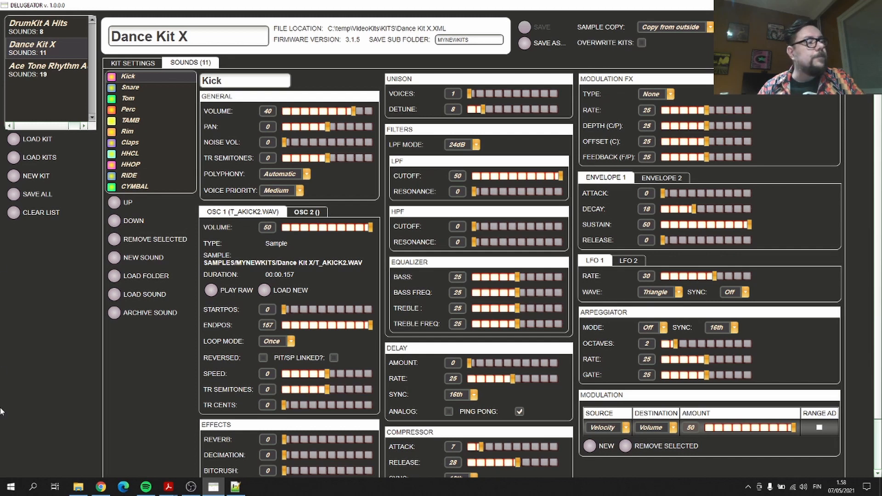
pyautogui.click(78, 486)
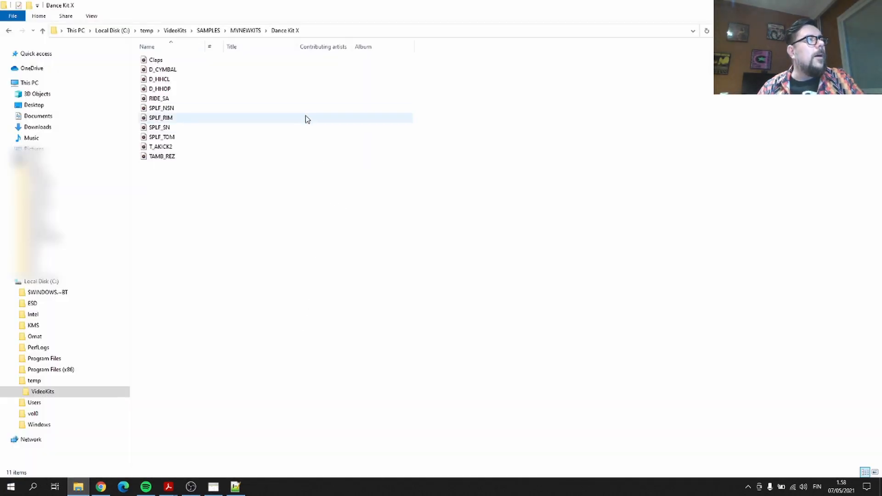
pyautogui.click(209, 31)
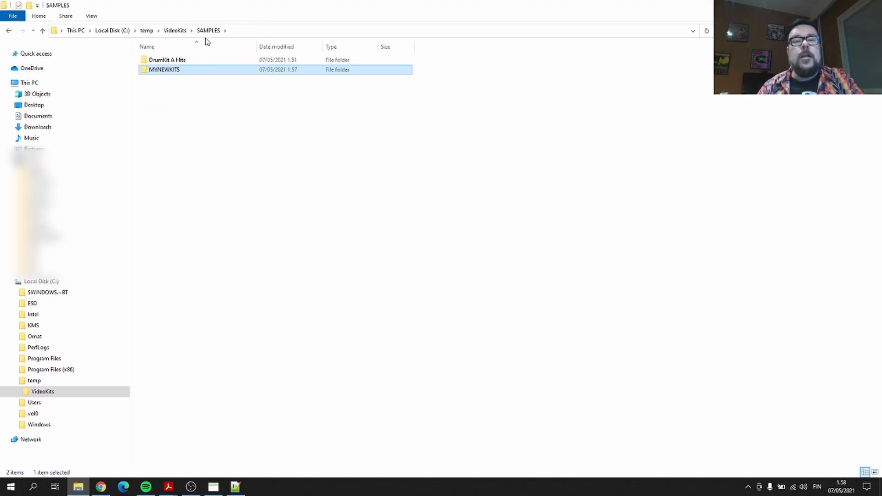
pyautogui.click(180, 33)
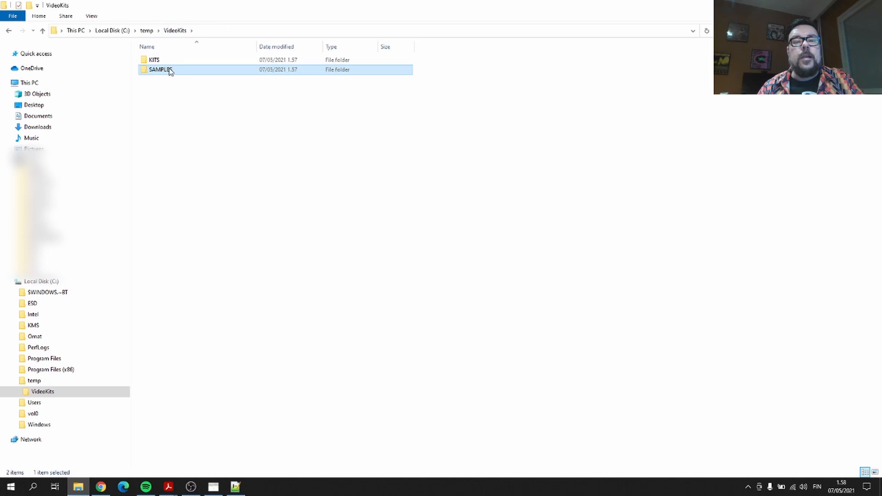
pyautogui.moveTo(168, 72)
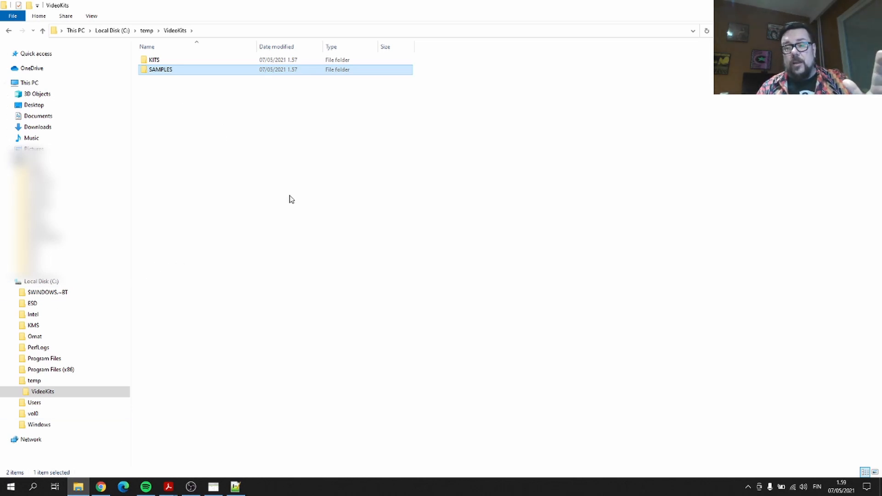
pyautogui.doubleClick(170, 76)
pyautogui.doubleClick(177, 61)
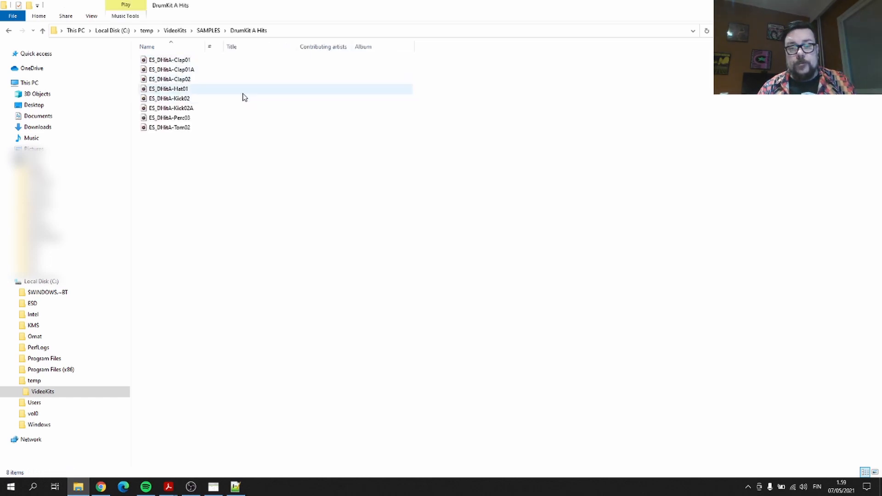
# - Return to Delugeator and save the kit again as Dance Kit X in C:\temp\VideoKits with kit overwriting off
pyautogui.hotkey('alt', 'Tab')
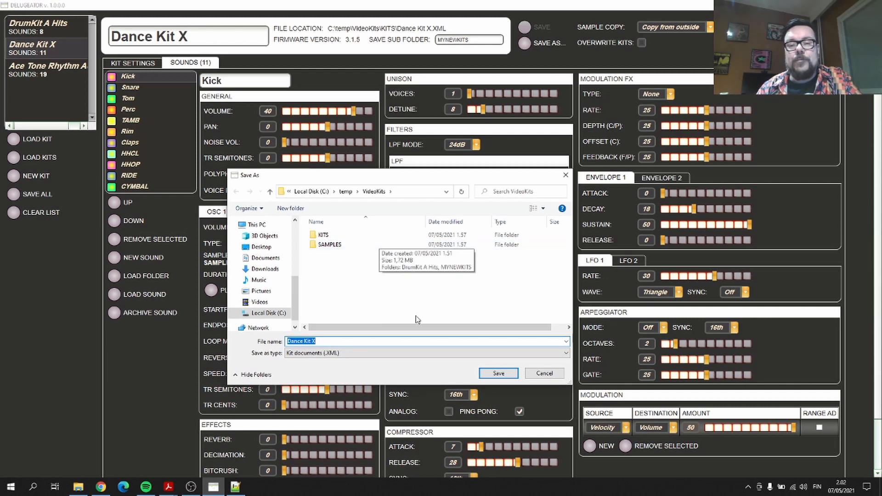
pyautogui.click(492, 377)
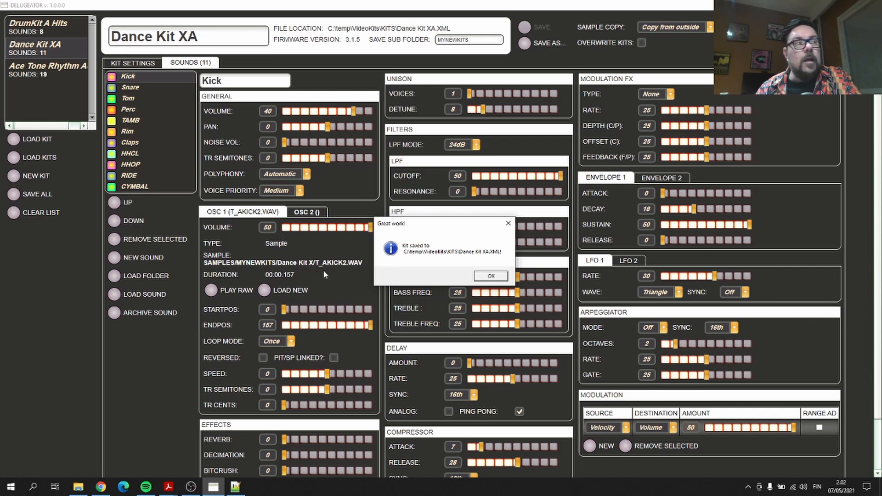
pyautogui.click(495, 276)
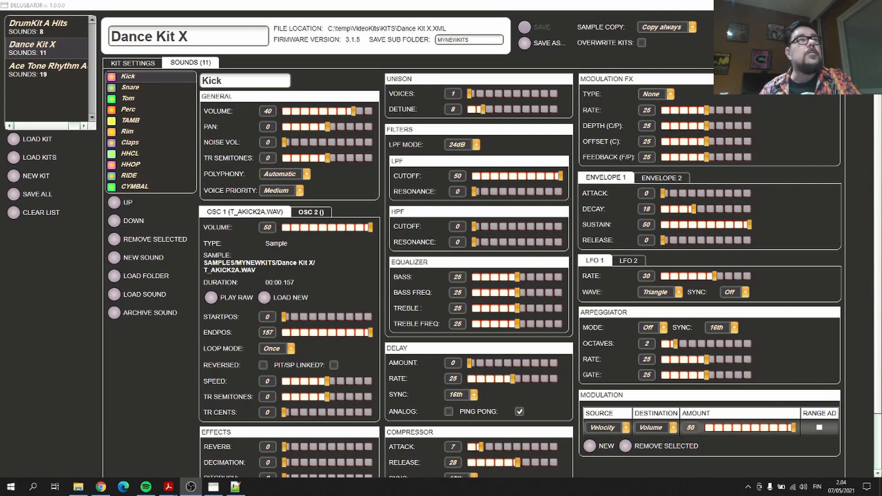
# - Enable overwriting of kits and save the kit as Dance Kit X over the existing file in C:\temp\VideoKits
pyautogui.click(641, 43)
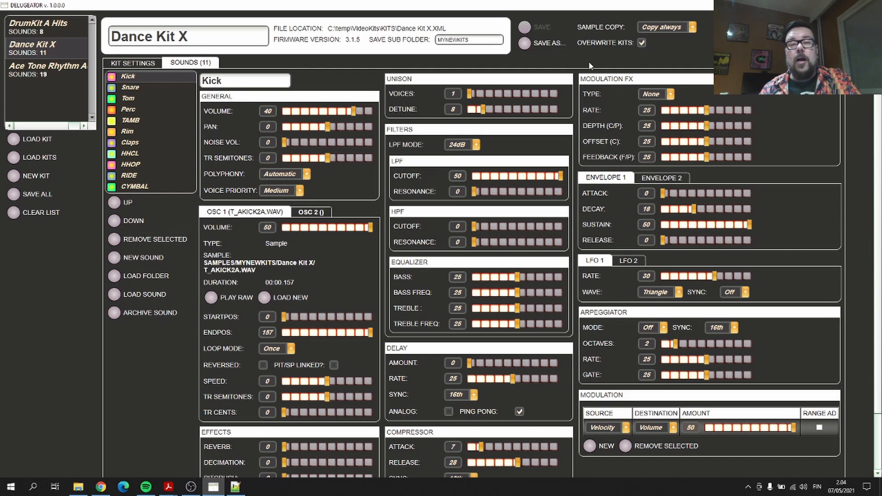
pyautogui.click(525, 44)
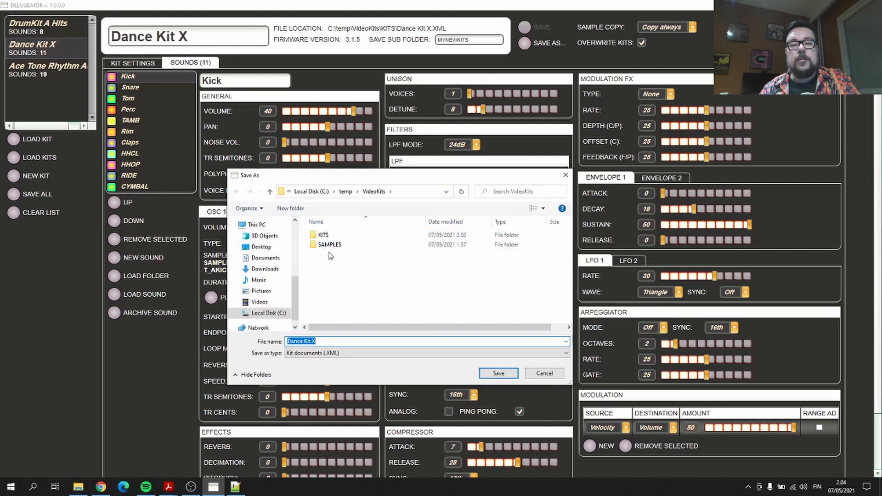
pyautogui.click(497, 373)
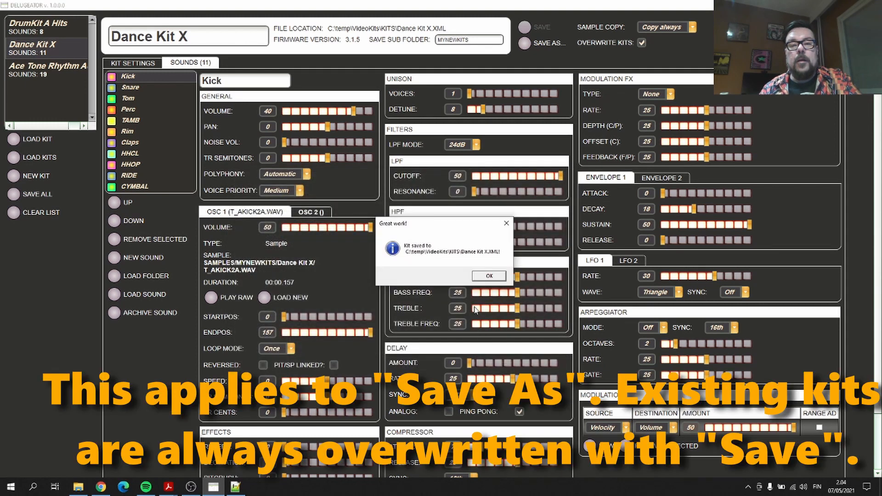
# - Dismiss the save message and set the Kick sound's equalizer bass, bass frequency and reverb to 50 each
pyautogui.click(483, 276)
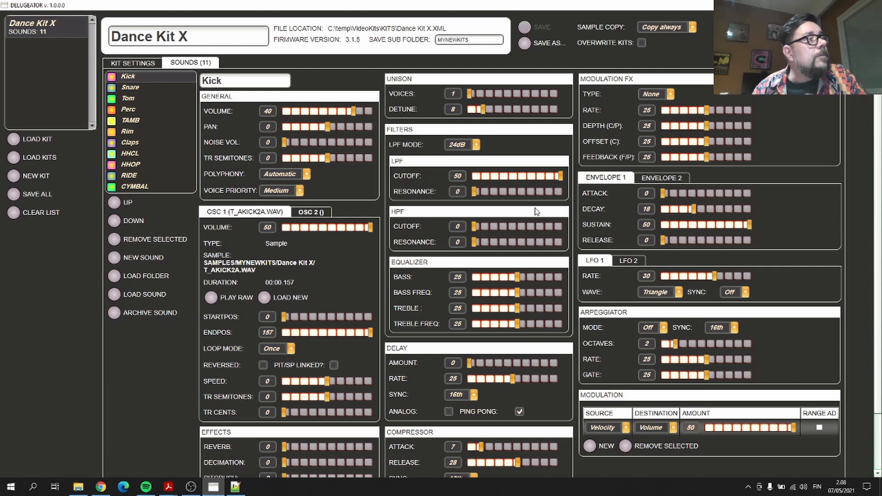
pyautogui.moveTo(520, 276); pyautogui.dragTo(569, 278)
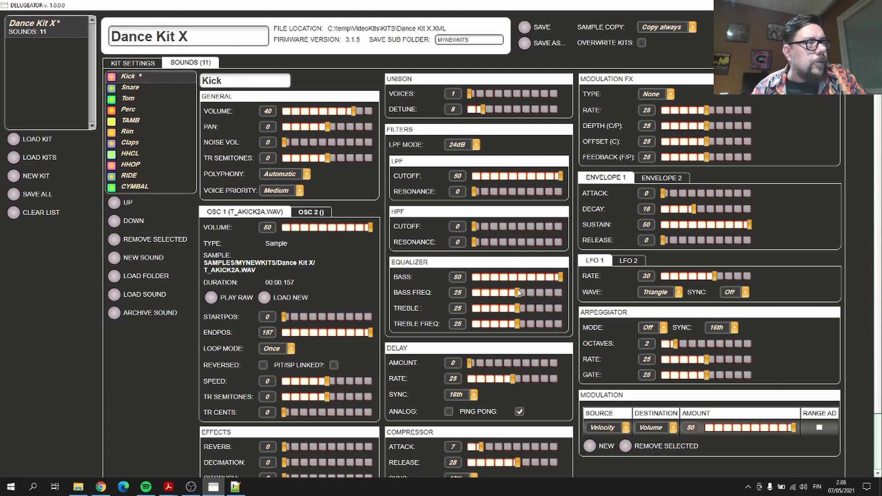
pyautogui.moveTo(543, 289); pyautogui.dragTo(568, 288)
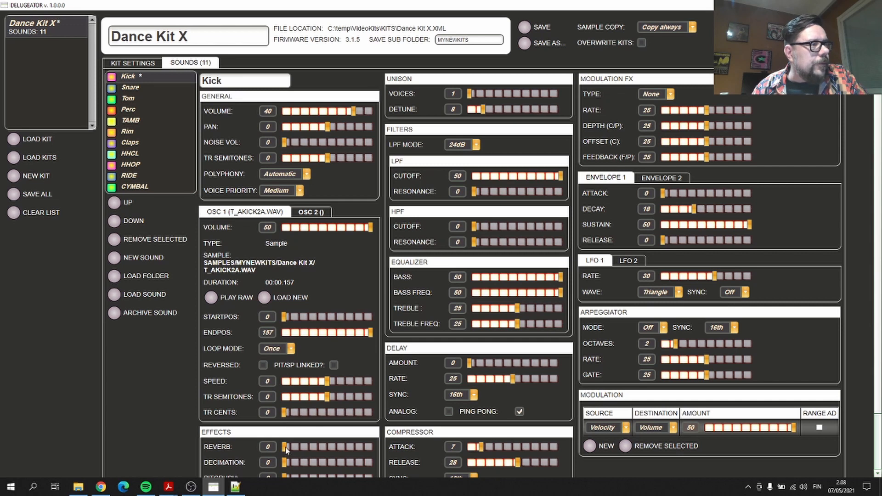
pyautogui.moveTo(285, 447); pyautogui.dragTo(371, 446)
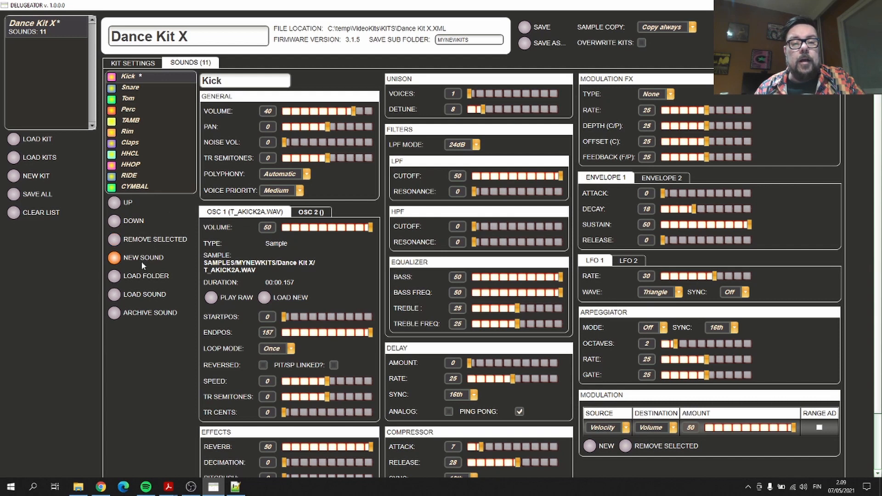
# - Start archiving the Kick sound and create a folder named SoundArchive in C:\temp for it
pyautogui.click(116, 318)
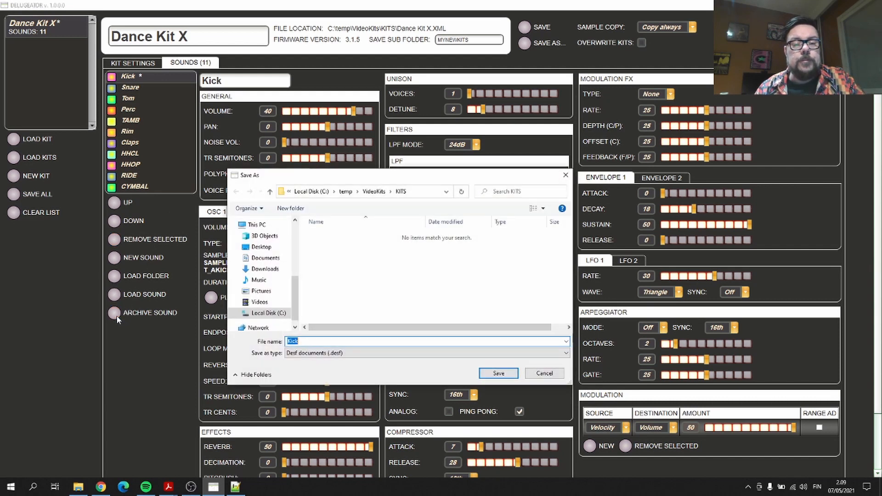
pyautogui.click(346, 191)
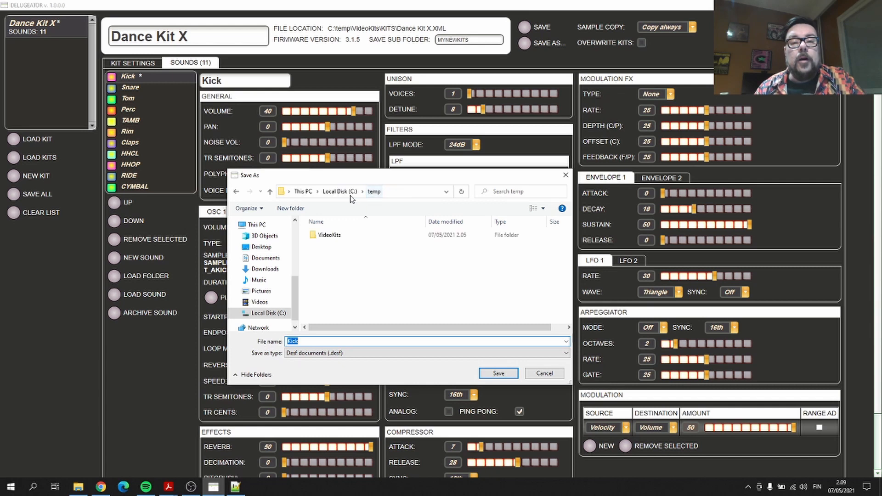
pyautogui.rightClick(330, 268)
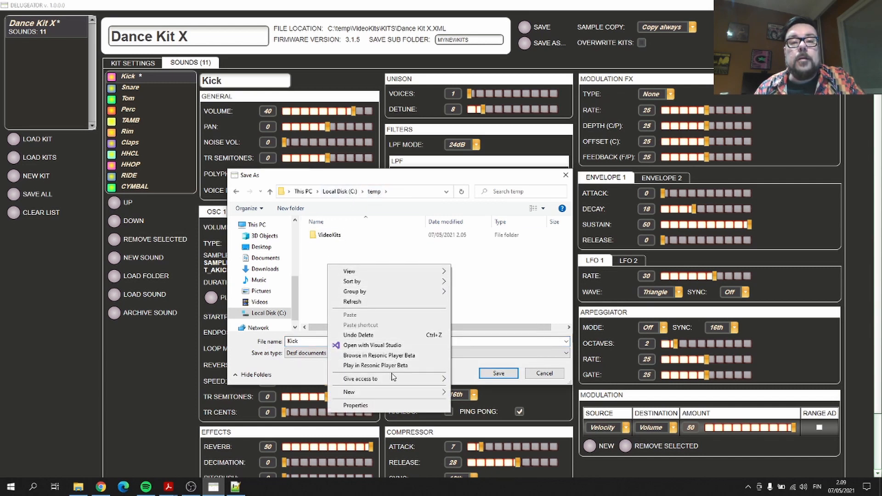
pyautogui.moveTo(398, 392)
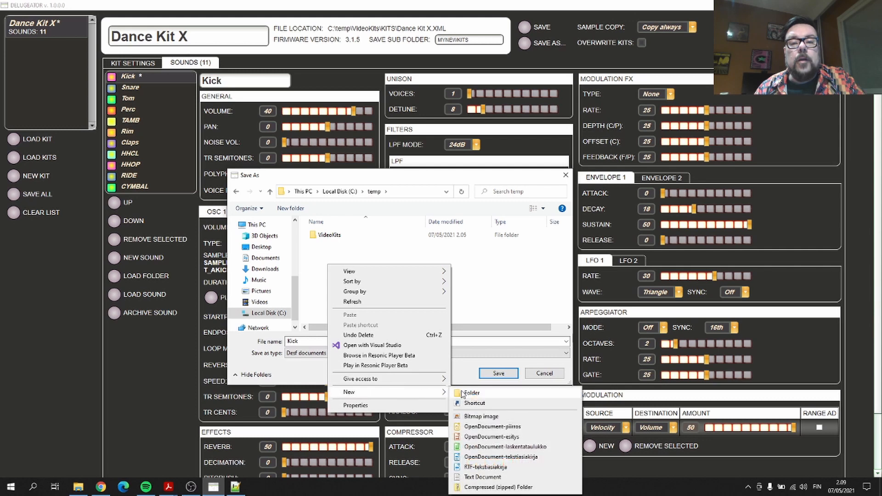
pyautogui.click(461, 393)
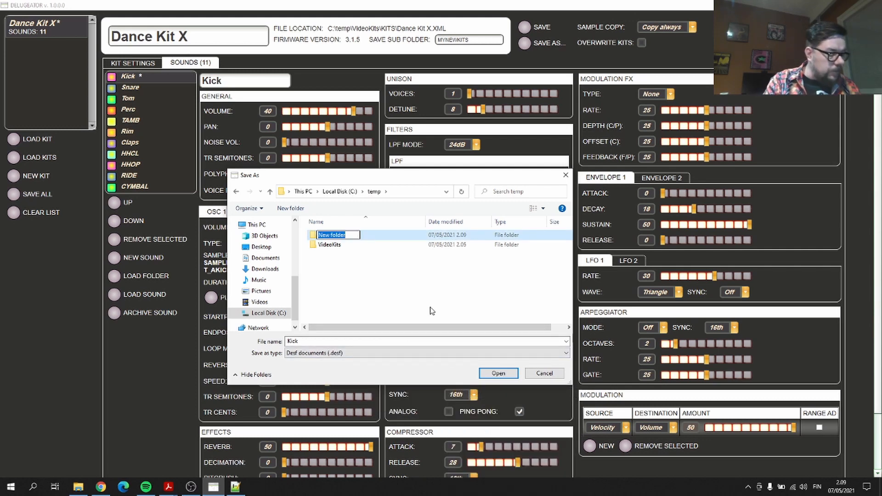
pyautogui.write('SoundA')
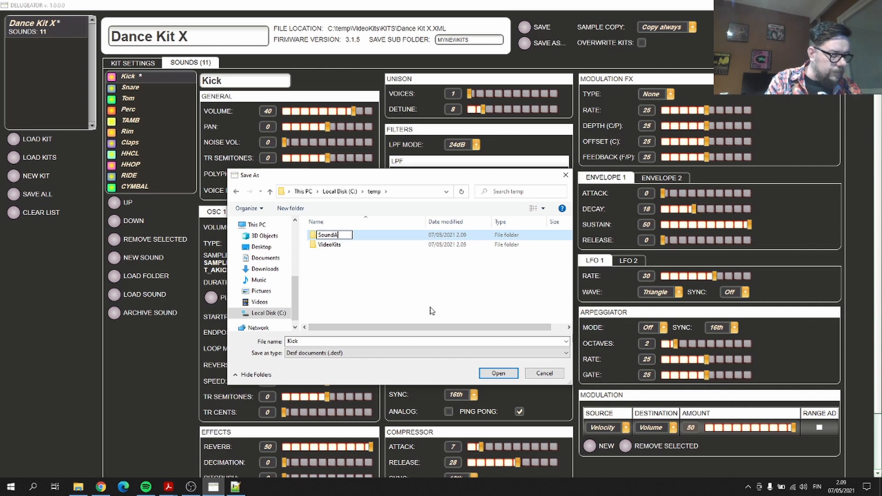
pyautogui.write('rchive')
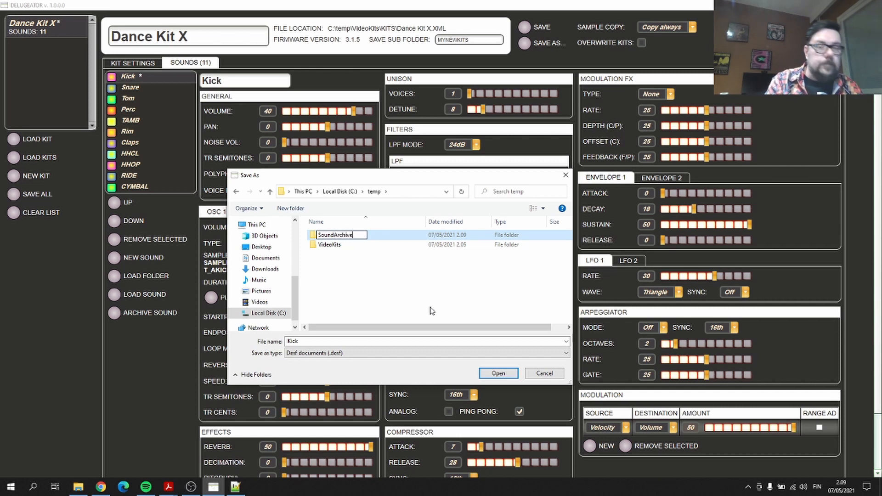
pyautogui.click(371, 271)
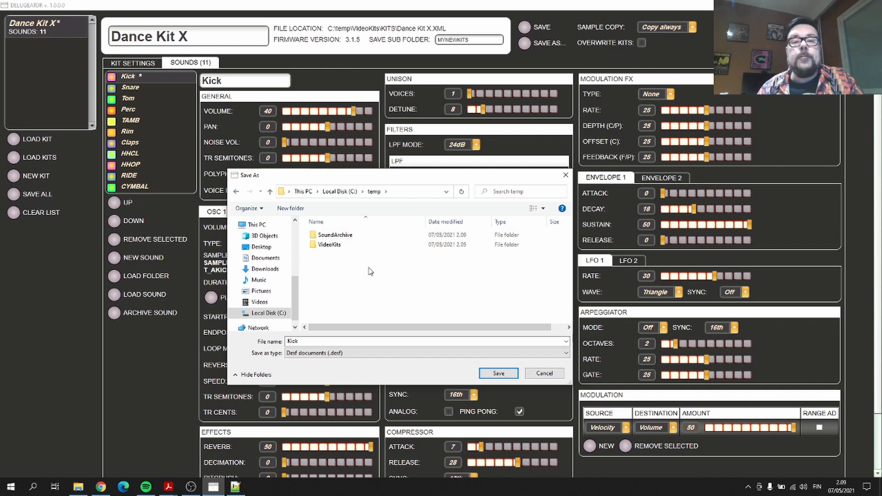
# - Archive the Kick sound as HugeKick in C:\temp\SoundArchive, and save the changes to Dance Kit X
pyautogui.doubleClick(345, 235)
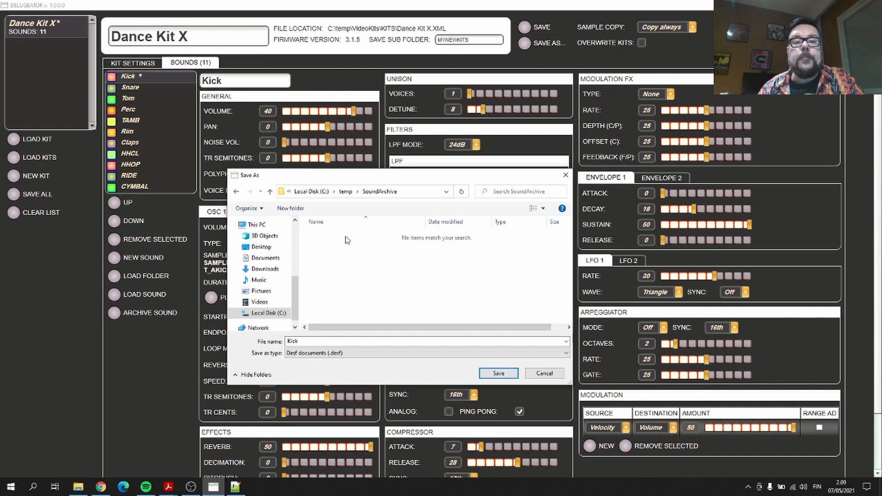
pyautogui.doubleClick(320, 344)
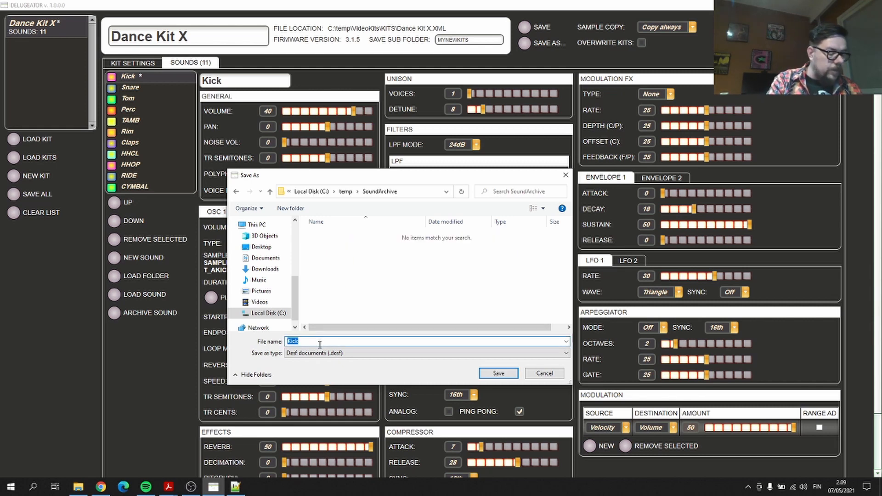
pyautogui.write('HugeKick')
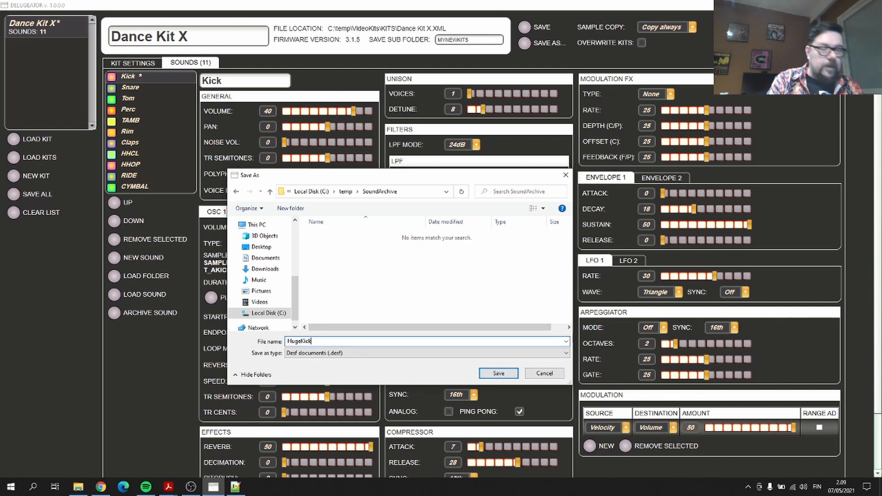
pyautogui.click(493, 375)
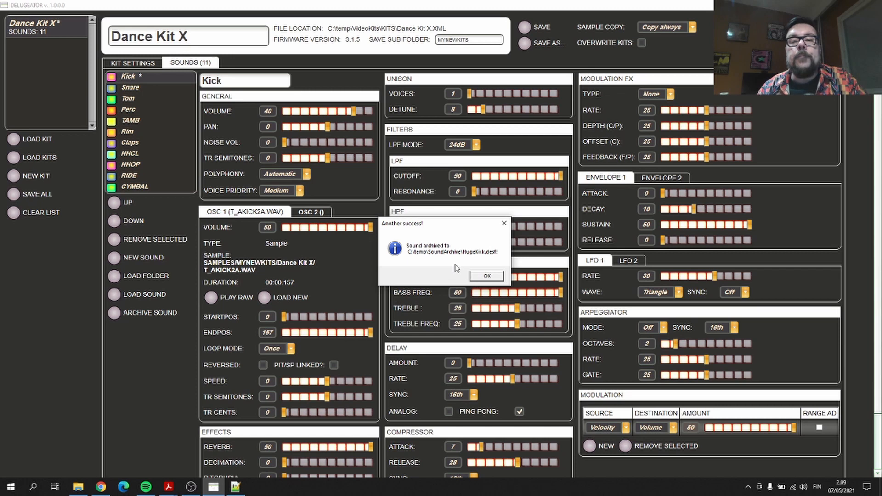
pyautogui.click(482, 278)
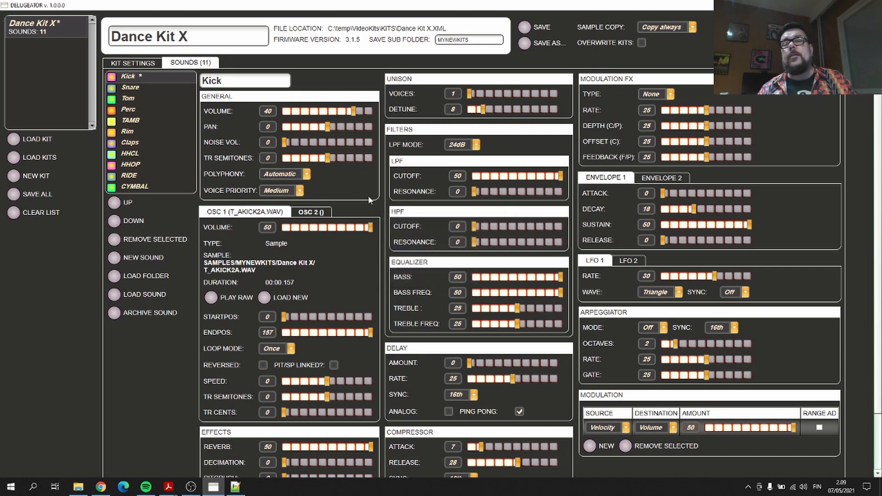
pyautogui.click(524, 27)
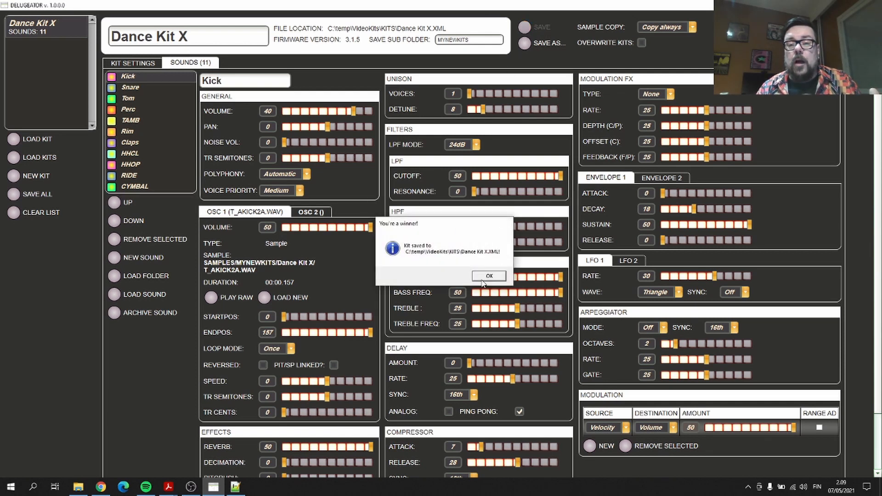
pyautogui.click(482, 277)
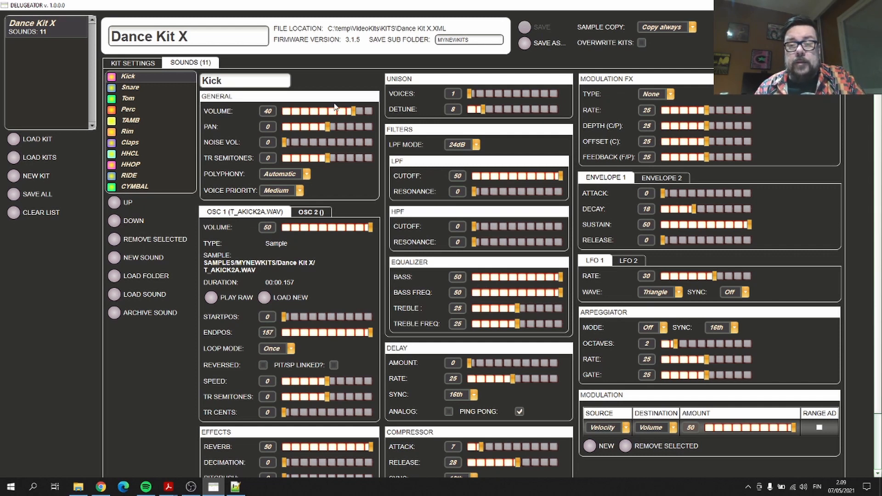
# - Switch to File Explorer and examine the archived HugeKick files in C:\temp\SoundArchive
pyautogui.click(78, 488)
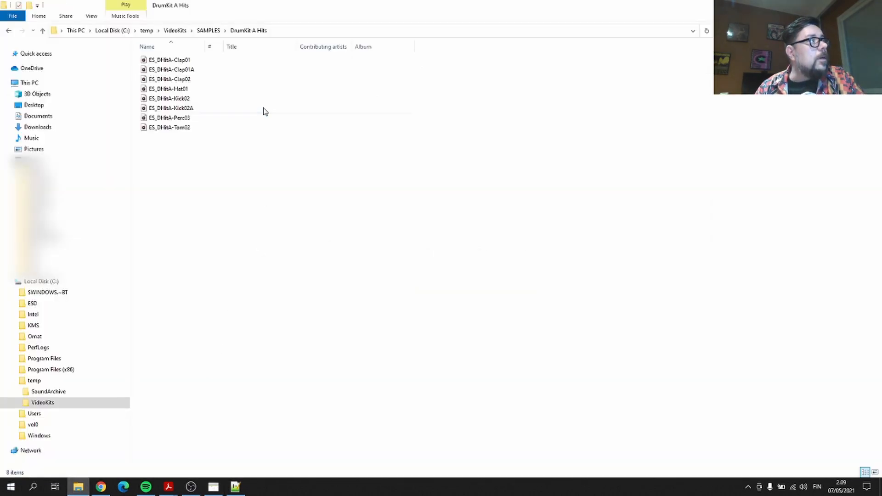
pyautogui.click(147, 30)
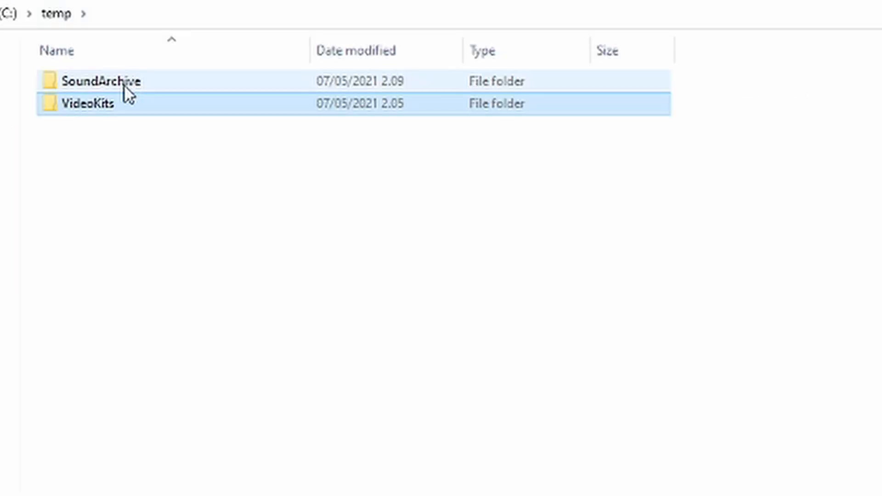
pyautogui.doubleClick(132, 84)
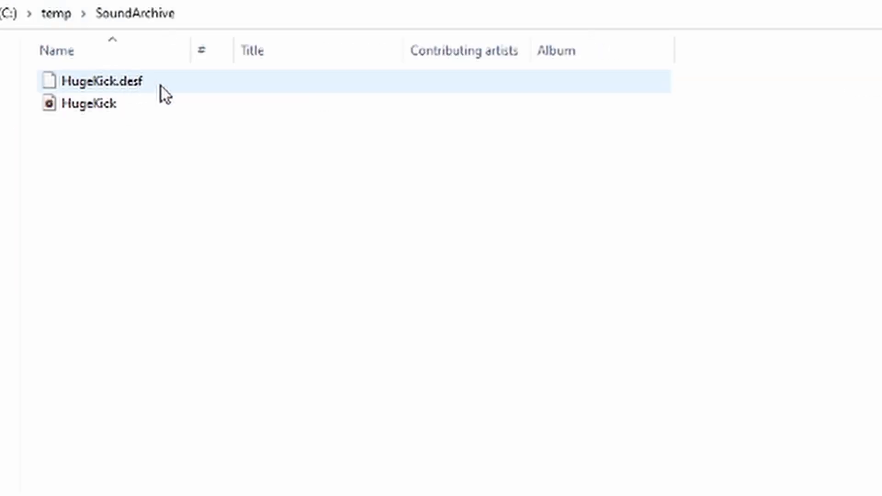
pyautogui.moveTo(172, 83)
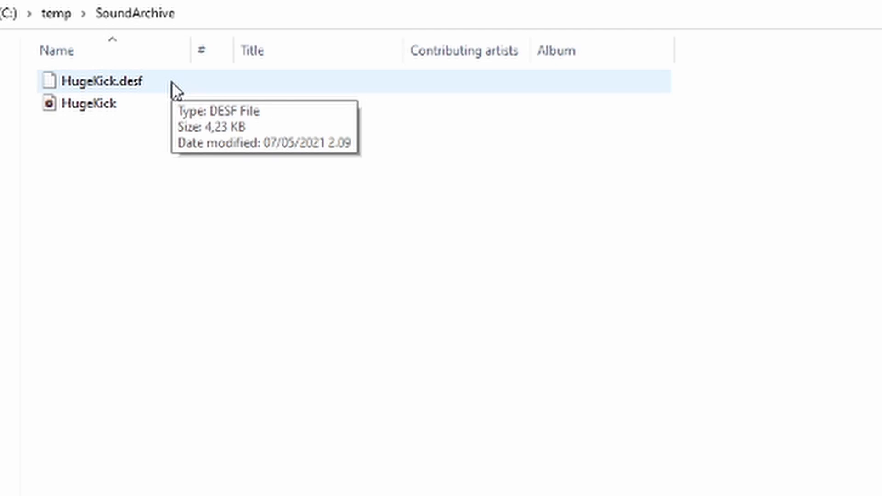
pyautogui.click(133, 105)
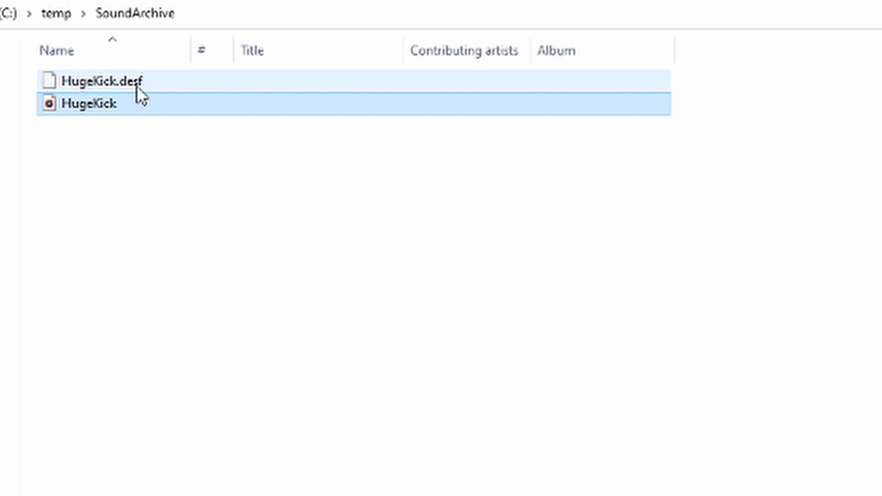
pyautogui.click(137, 87)
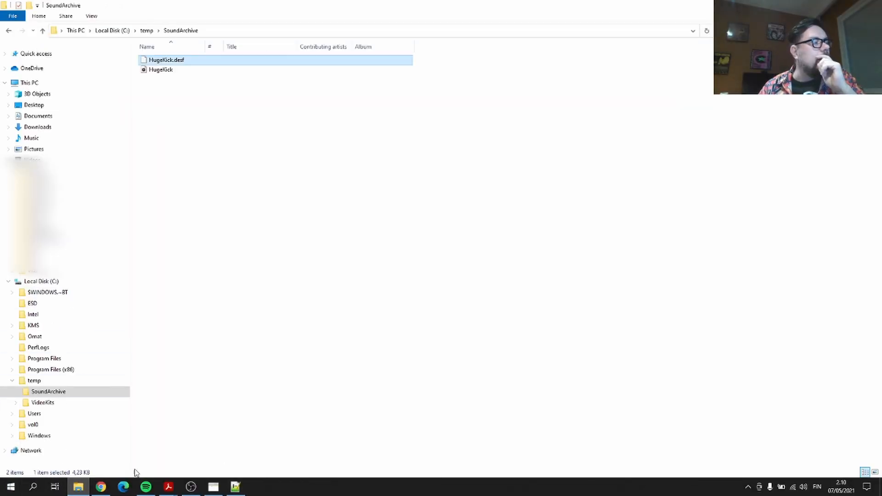
# - Switch back to Delugeator, create a new kit and load the archived sound HugeKick.desf into it
pyautogui.click(206, 489)
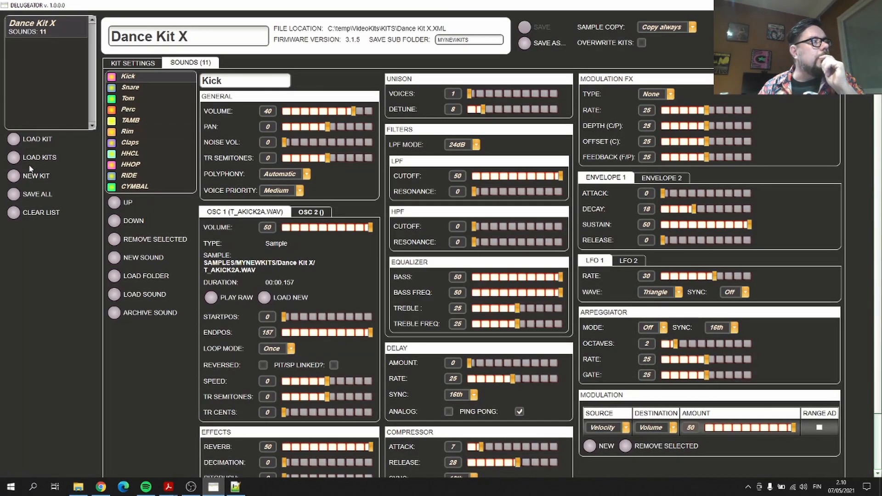
pyautogui.click(14, 176)
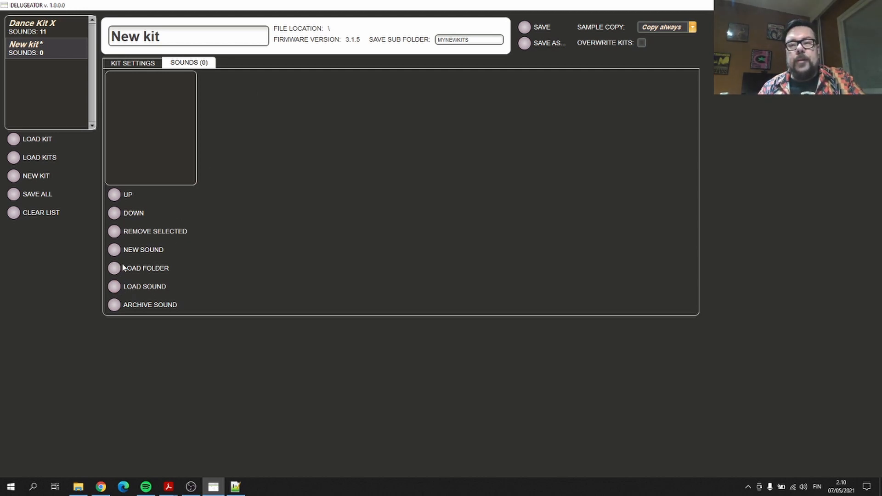
pyautogui.click(115, 286)
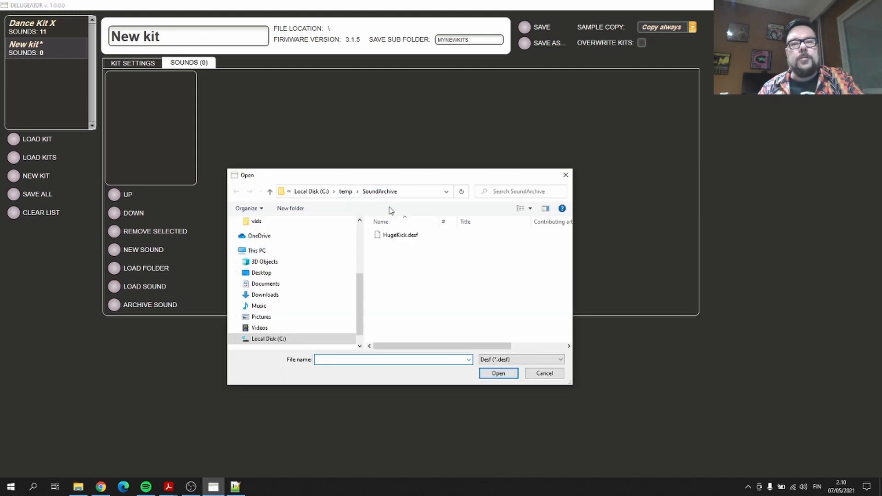
pyautogui.doubleClick(393, 237)
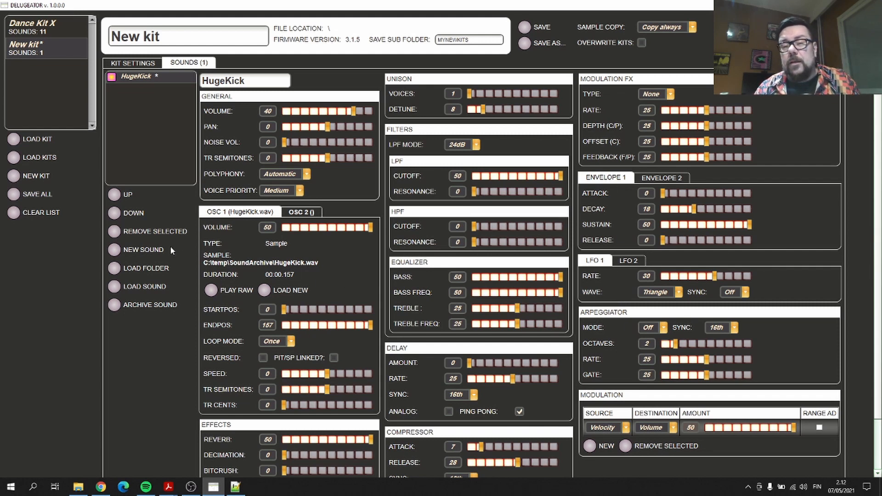
pyautogui.click(113, 250)
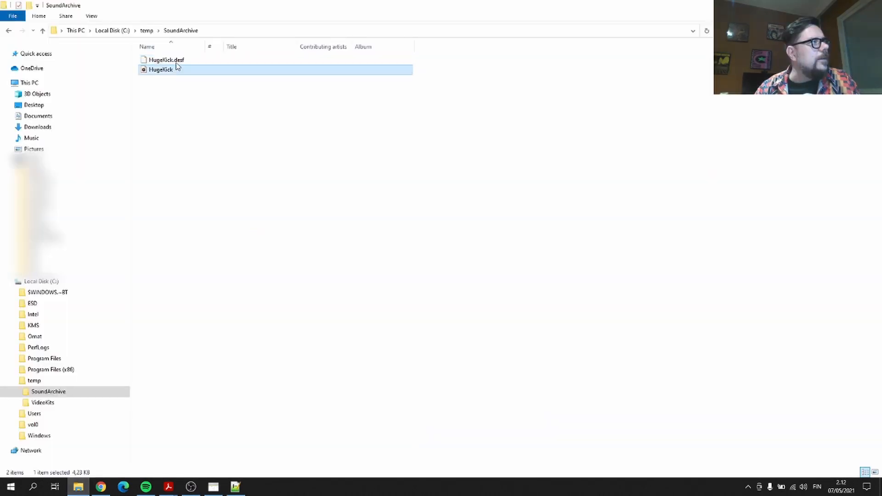
# - In File Explorer, copy the HugeKick.desf file from the SoundArchive folder
pyautogui.click(176, 60)
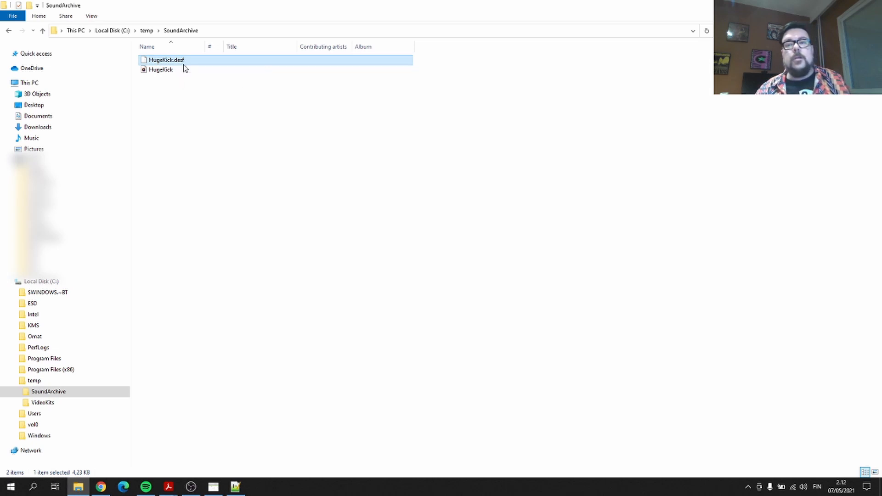
pyautogui.rightClick(182, 61)
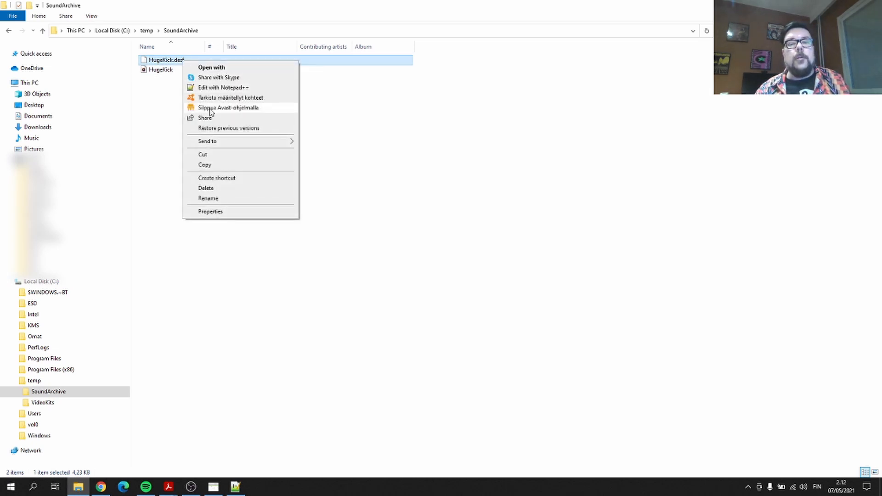
pyautogui.click(219, 165)
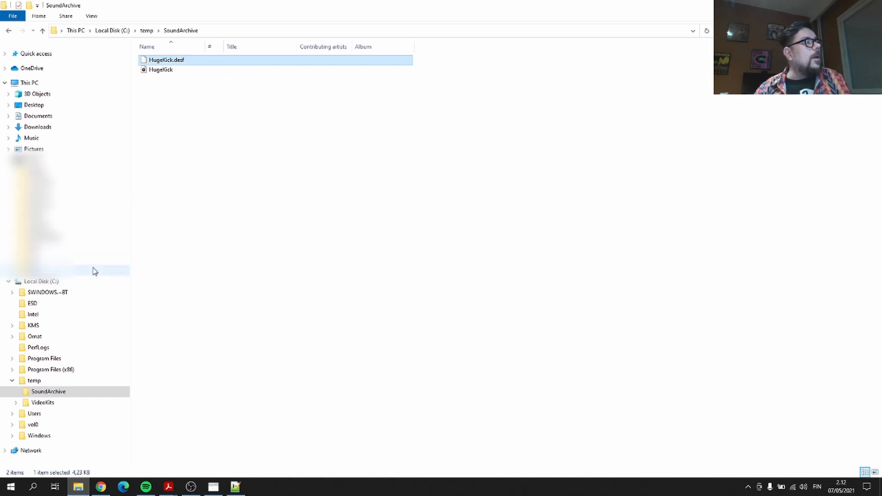
# - Paste the copied HugeKick.desf into Delugeator's DelugeTemplates folder under C:\Program Files (x86), granting administrator permission for the copy
pyautogui.click(13, 370)
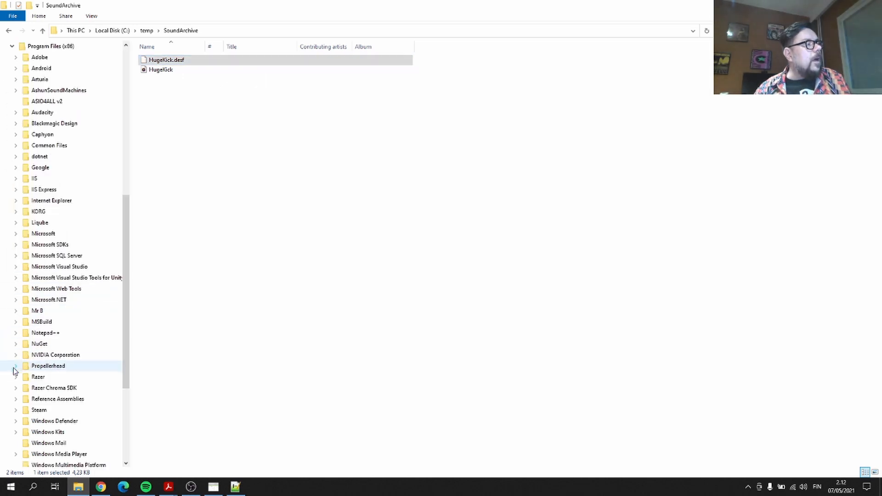
pyautogui.click(19, 311)
pyautogui.click(22, 323)
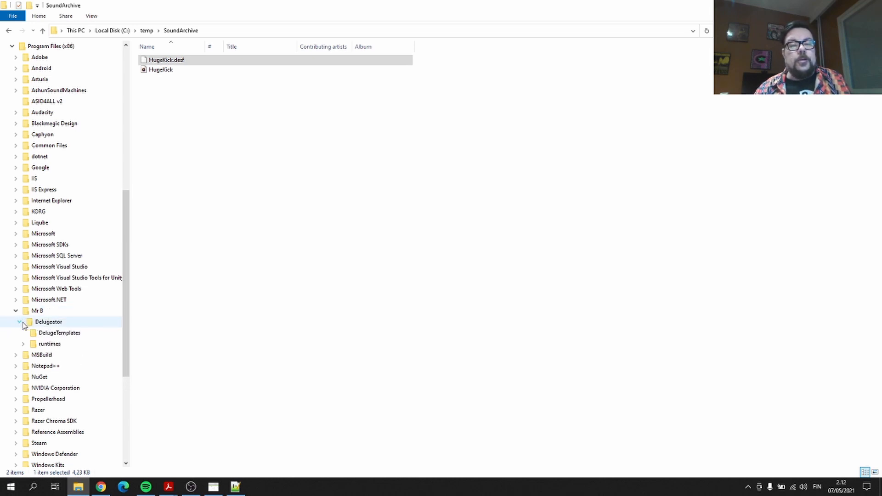
pyautogui.click(38, 327)
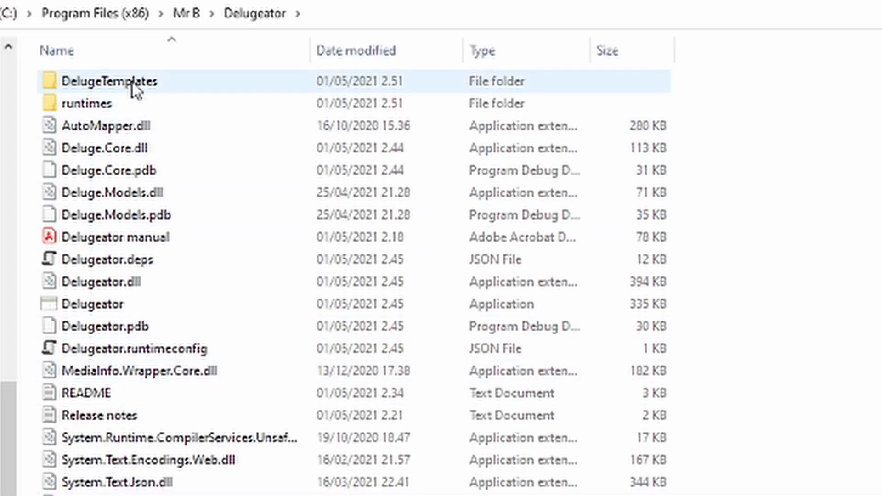
pyautogui.doubleClick(132, 83)
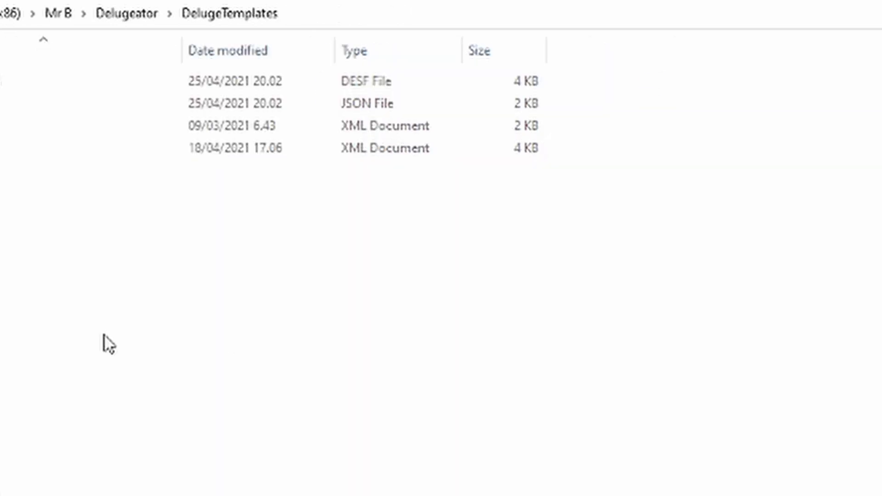
pyautogui.hotkey('ctrl', 'v')
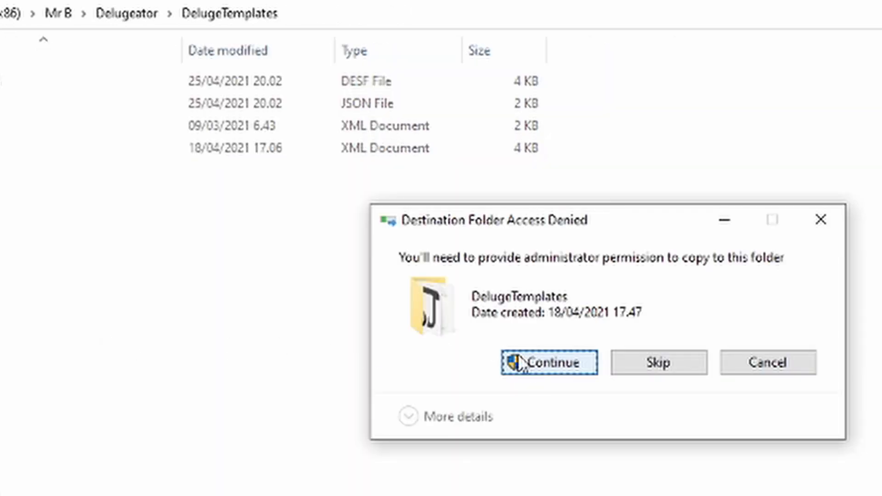
pyautogui.click(534, 366)
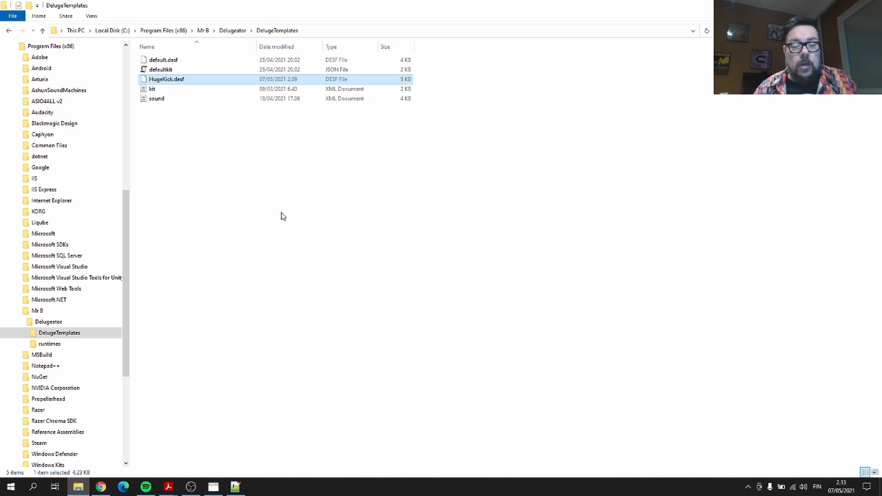
# - Switch to Delugeator, close it and start it again
pyautogui.click(213, 487)
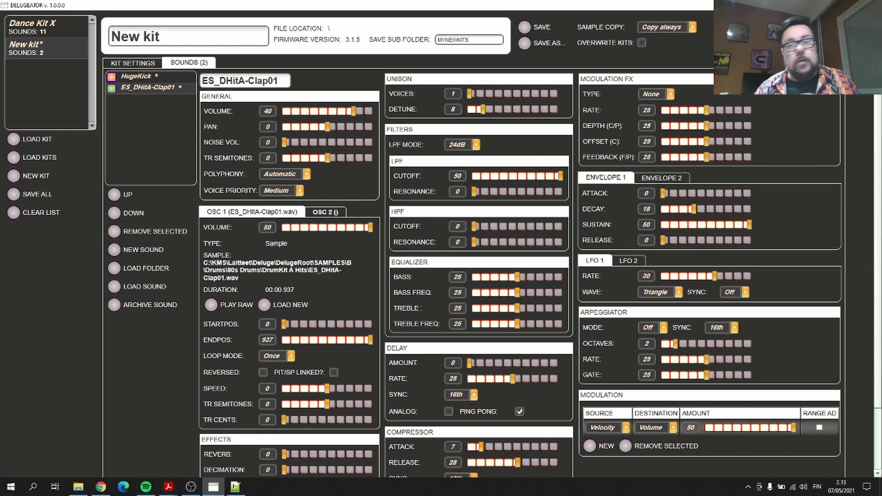
pyautogui.click(870, 5)
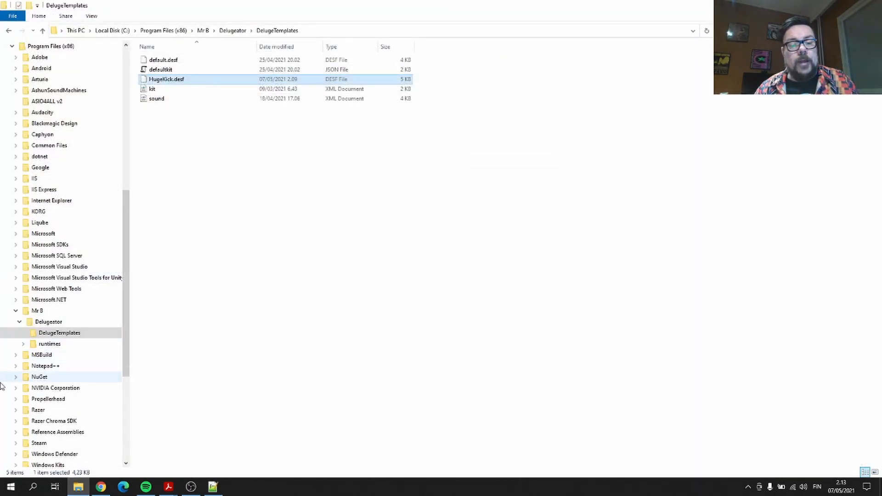
pyautogui.click(11, 487)
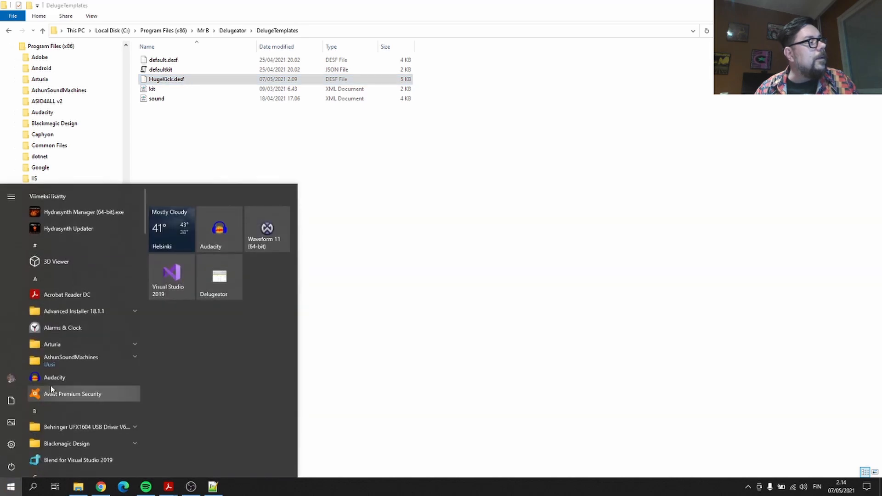
pyautogui.scroll(-3, 104, 401)
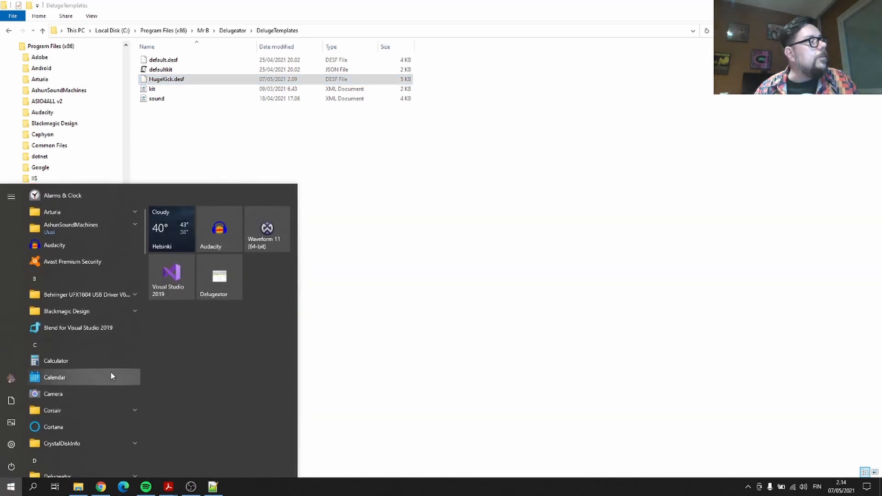
pyautogui.scroll(-1, 132, 423)
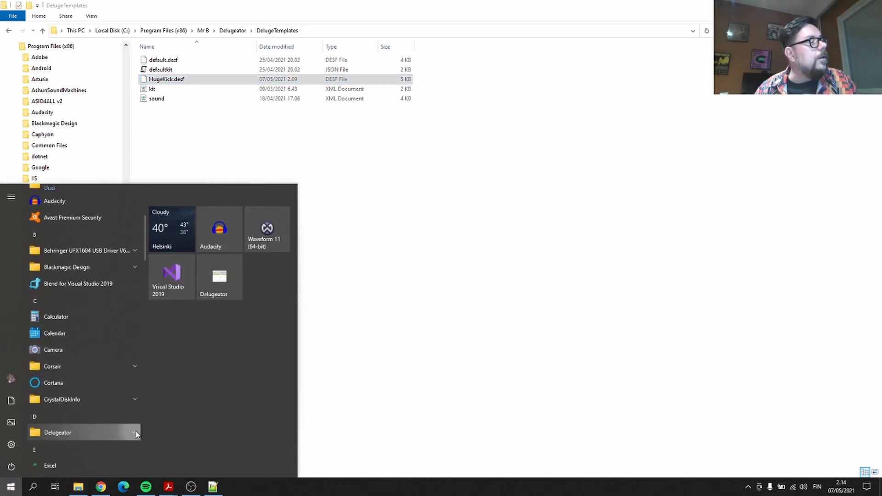
pyautogui.click(135, 434)
pyautogui.click(93, 449)
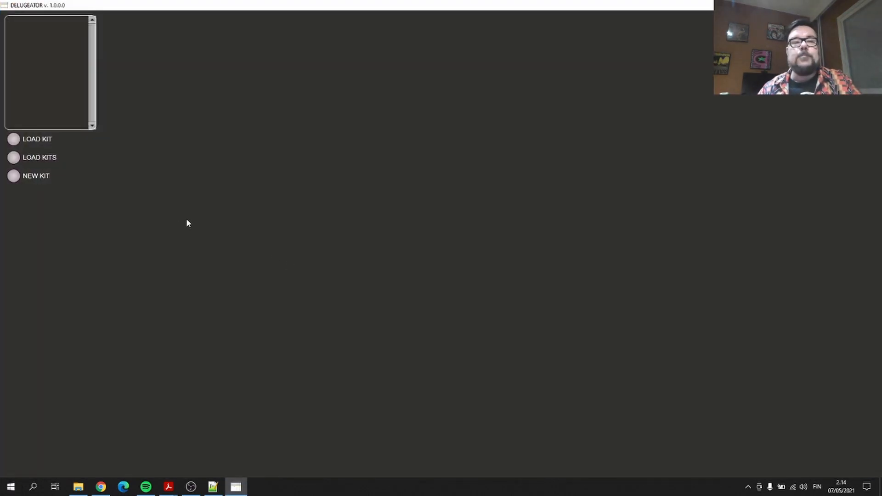
# - Create a new kit and add a new sound from the ES_DHitA-Clap01 sample, using the Default sound template
pyautogui.click(12, 180)
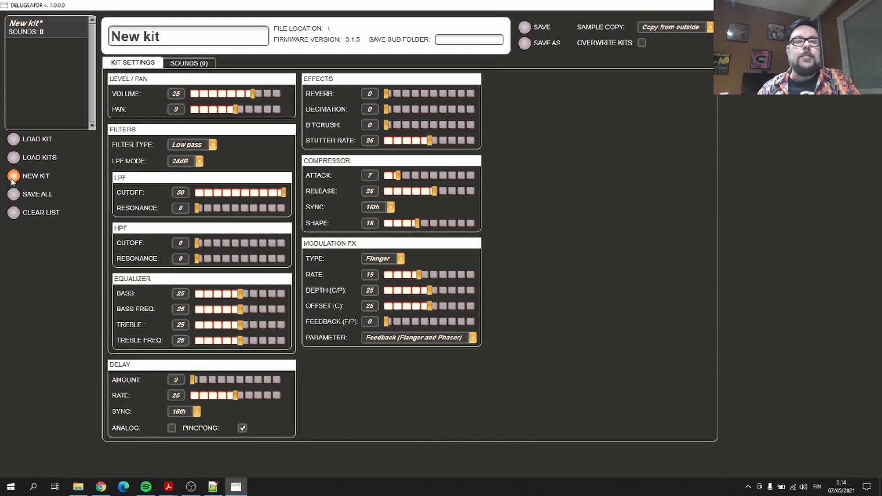
pyautogui.click(190, 64)
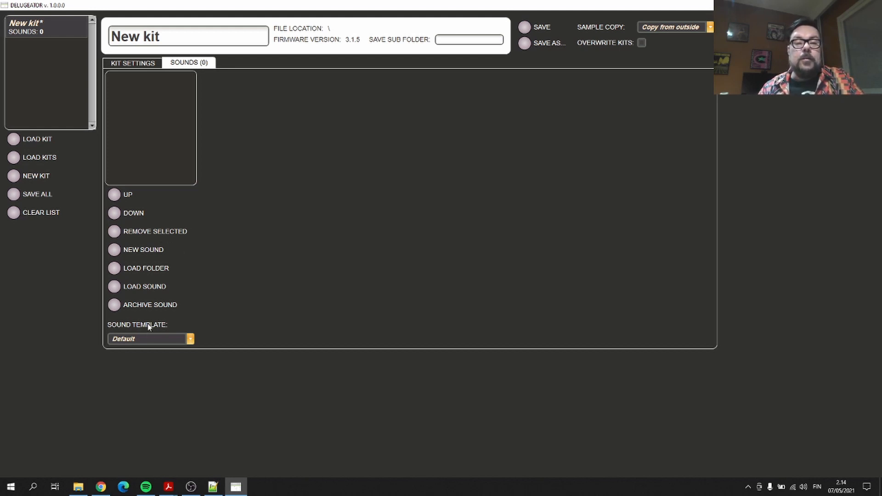
pyautogui.click(119, 252)
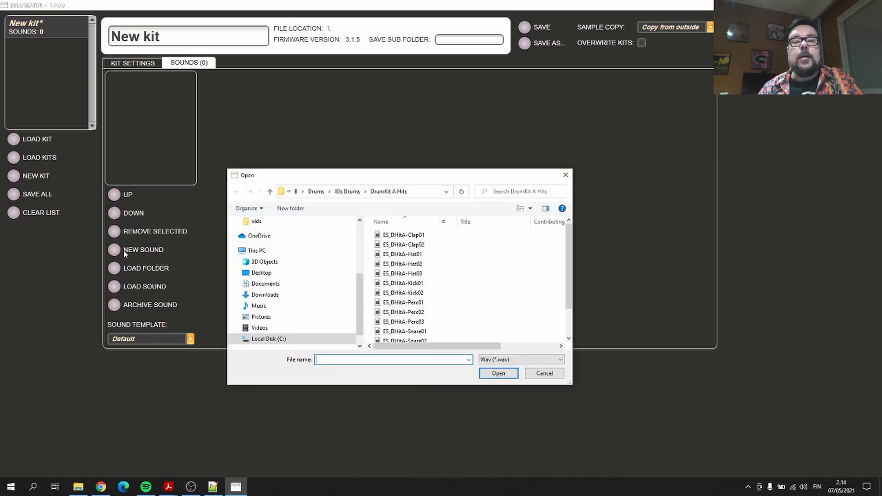
pyautogui.doubleClick(398, 236)
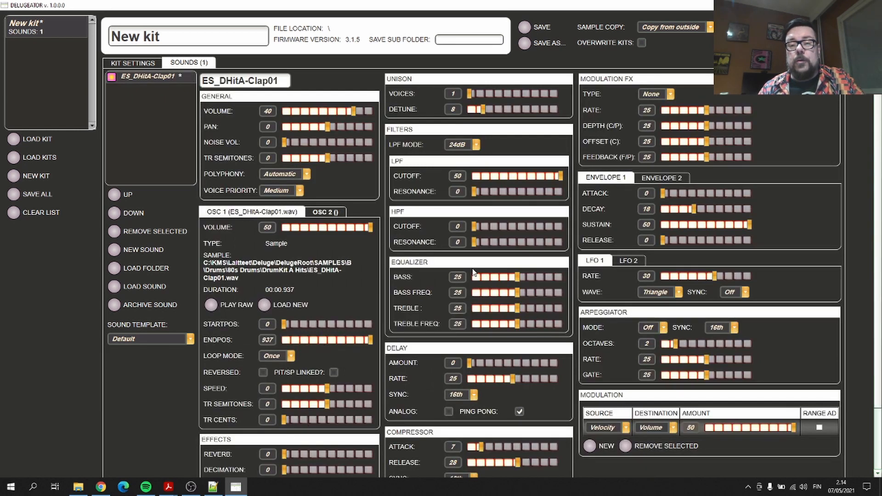
# - Choose the HugeKick sound template, add a new sound from the ES_DHitA-Kick02 sample and review its equalizer and effects settings
pyautogui.click(194, 340)
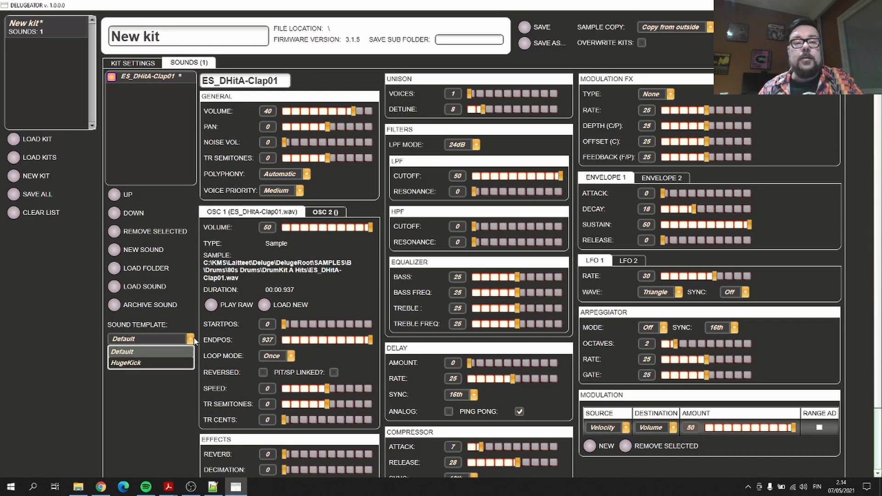
pyautogui.click(139, 364)
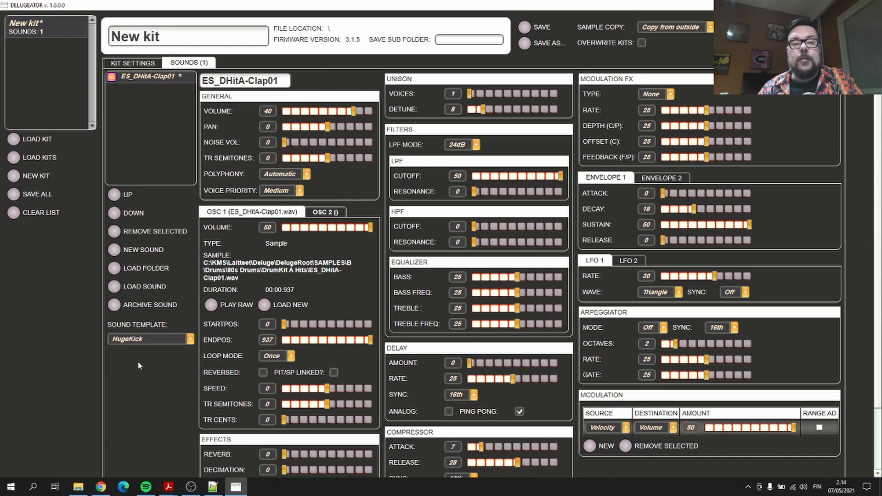
pyautogui.click(115, 250)
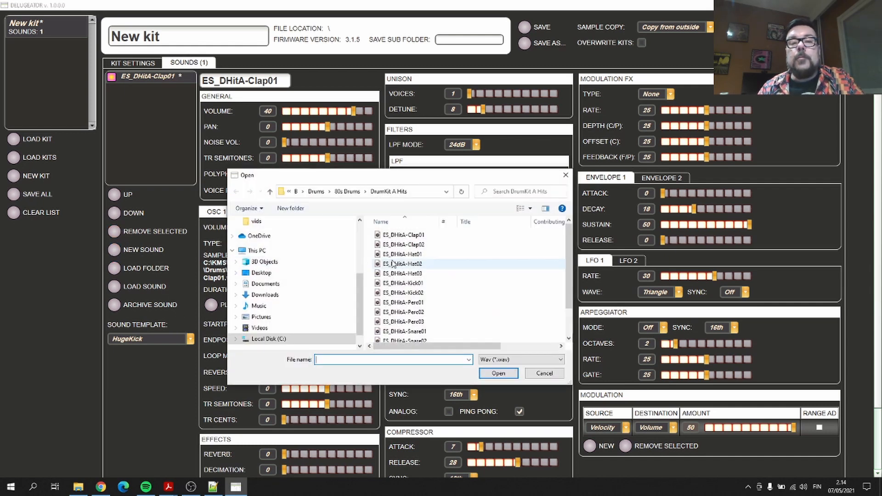
pyautogui.scroll(-1, 394, 262)
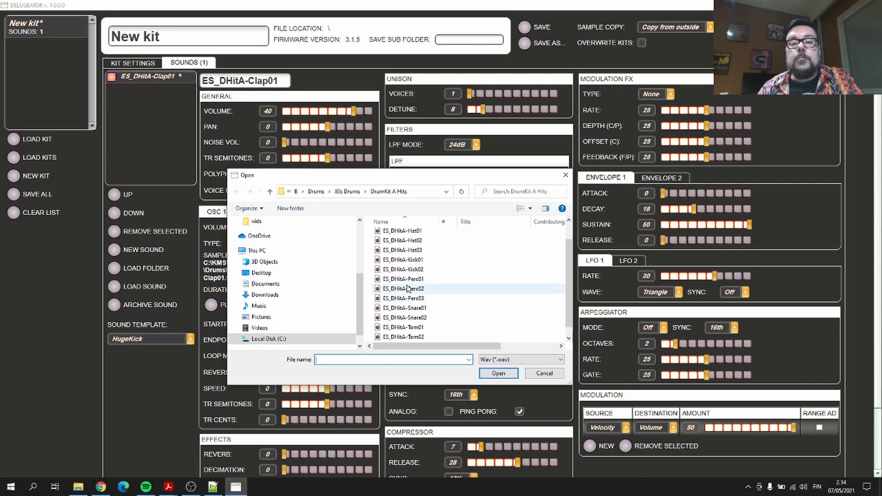
pyautogui.doubleClick(406, 270)
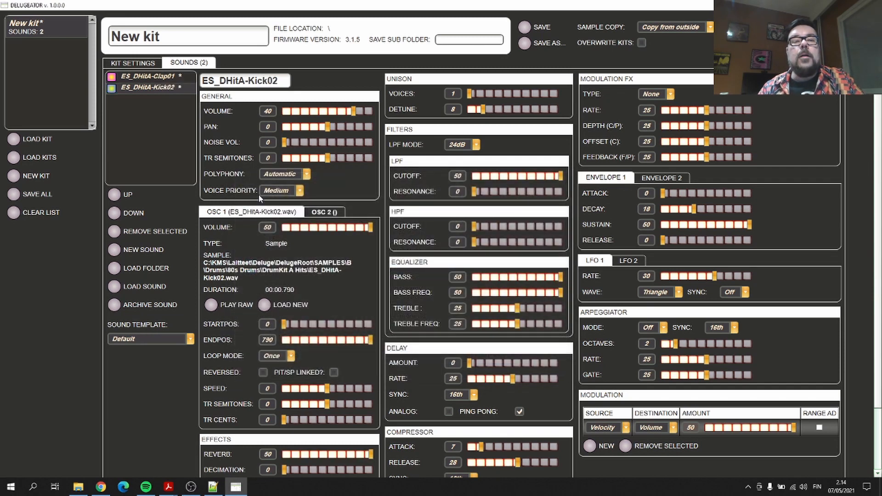
pyautogui.scroll(-2, 312, 275)
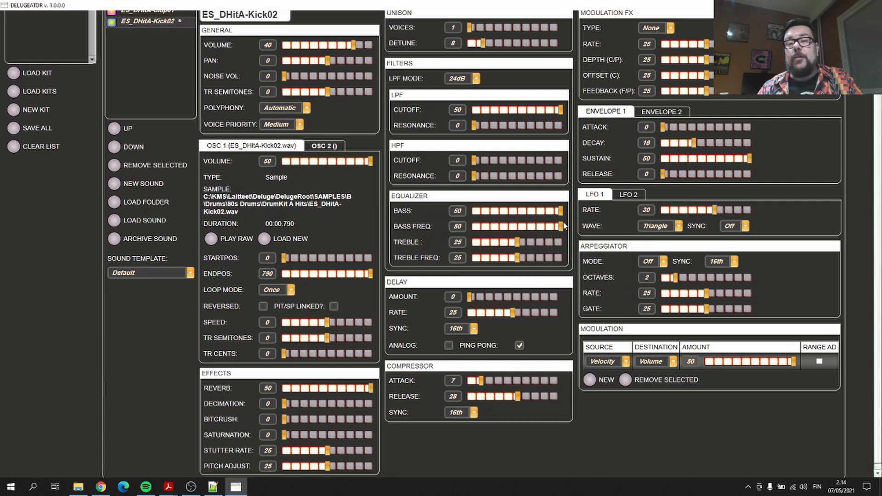
pyautogui.scroll(1, 533, 249)
pyautogui.scroll(2, 532, 249)
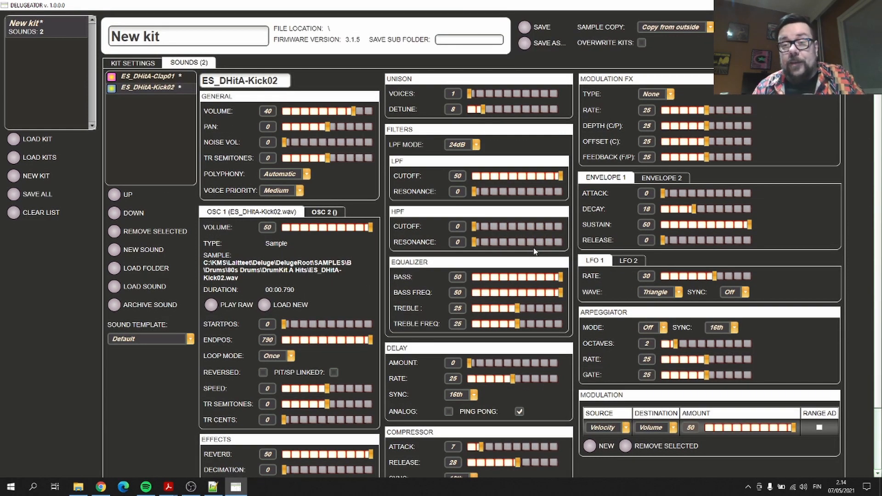
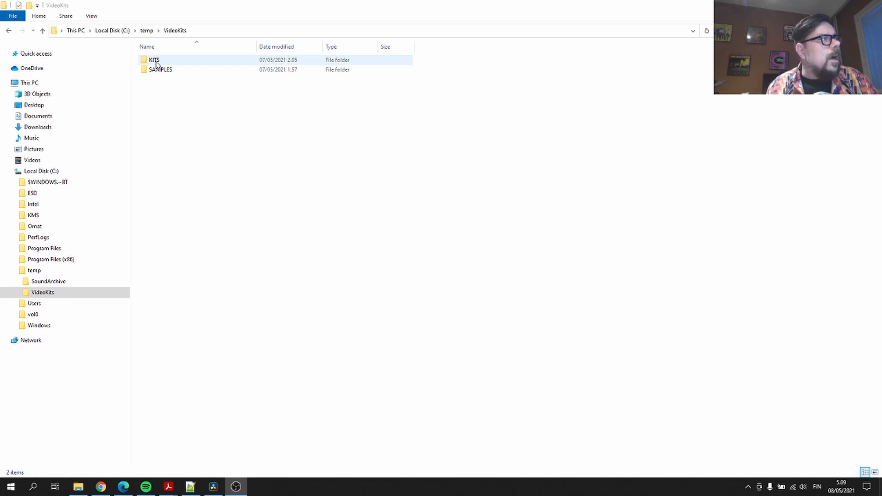
# - In File Explorer, examine the KITS and SAMPLES folders inside C:\temp\VideoKits
pyautogui.doubleClick(157, 63)
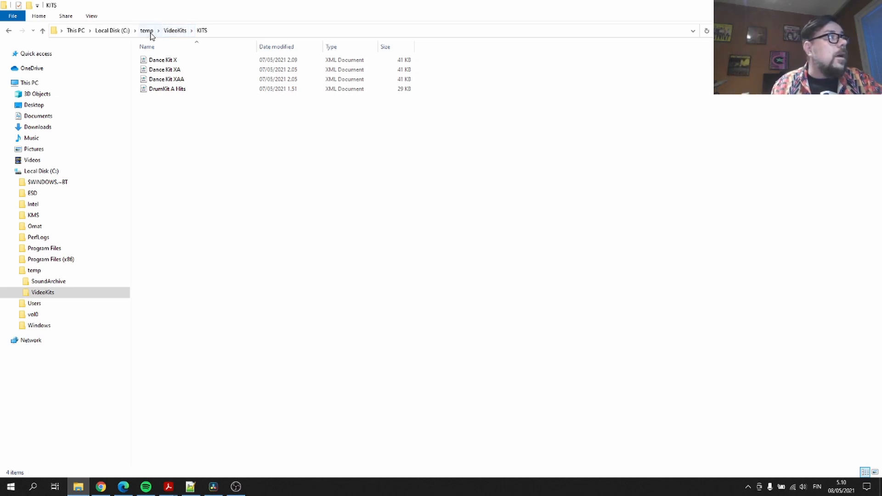
pyautogui.click(175, 30)
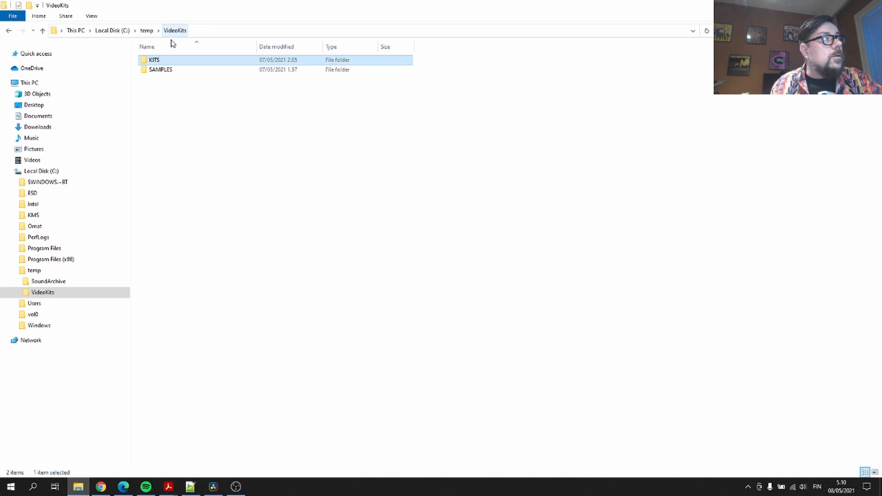
pyautogui.doubleClick(169, 70)
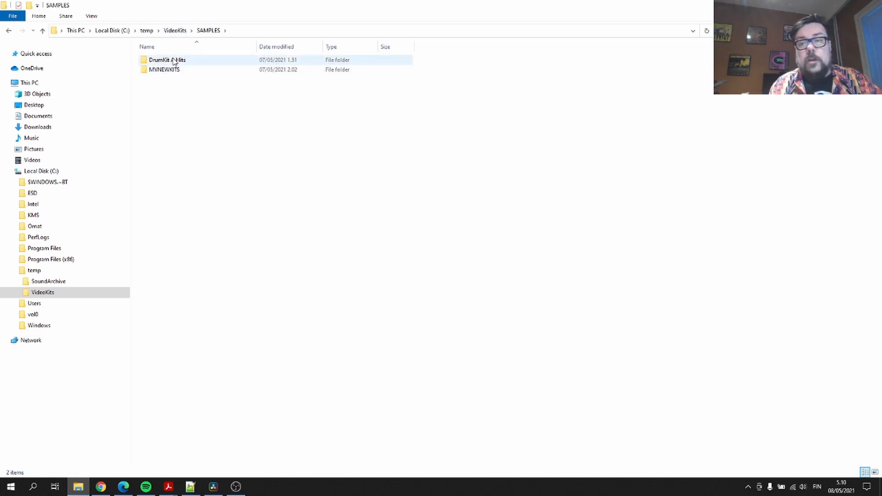